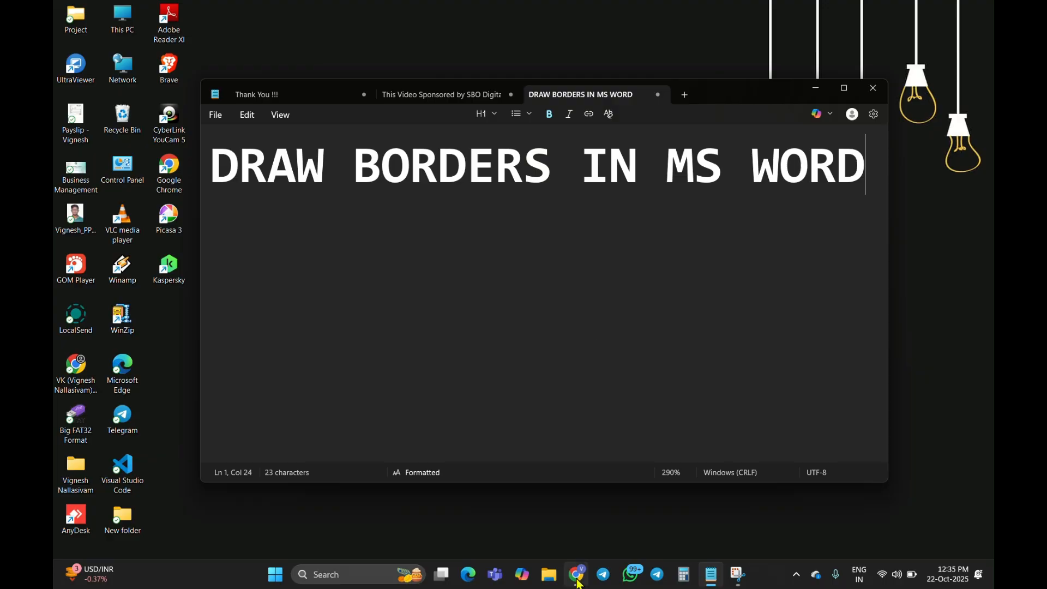
Switch to Chrome and look through the SBO Portal home page, including its services and About Us sections
click(576, 575)
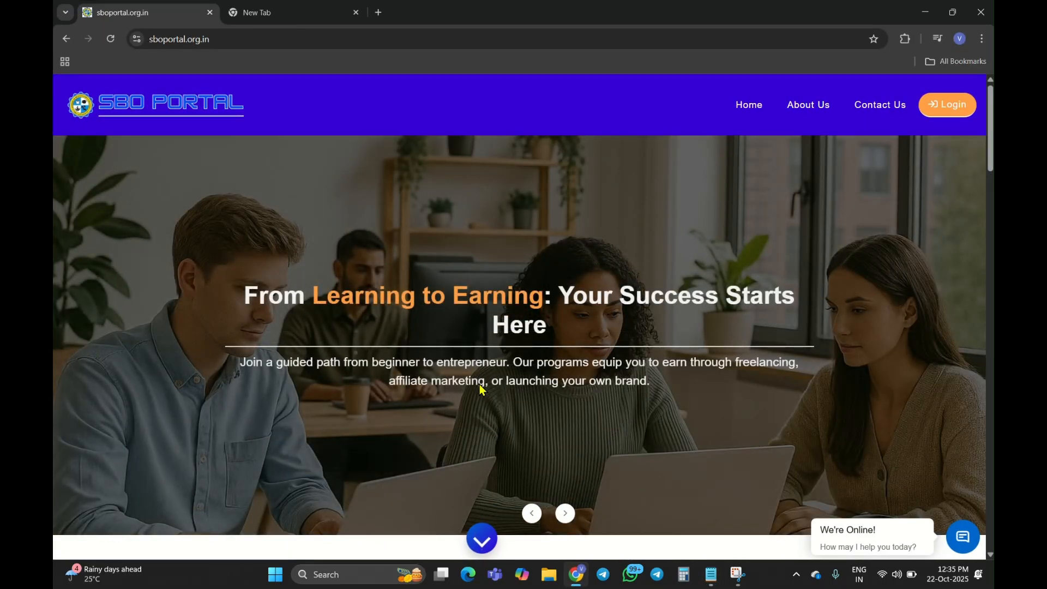
scroll(480, 388, down, 8)
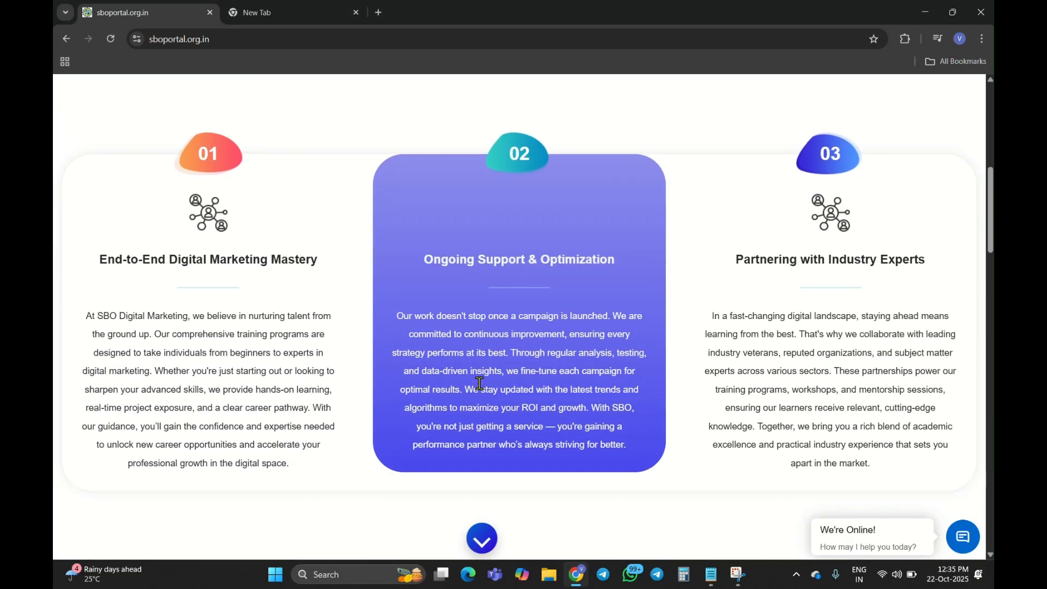
scroll(479, 383, down, 6)
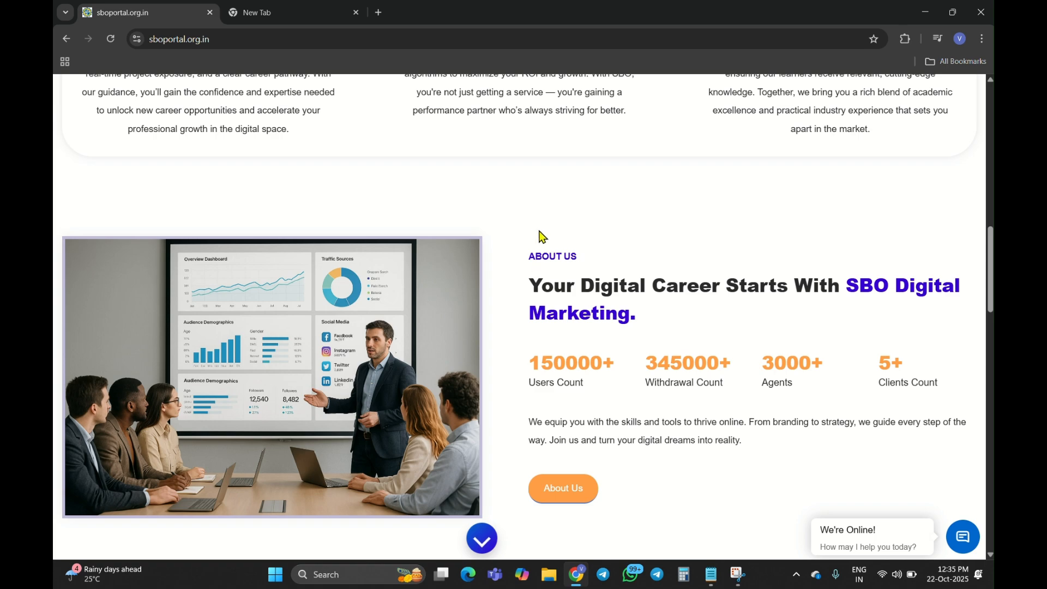
scroll(561, 217, up, 9)
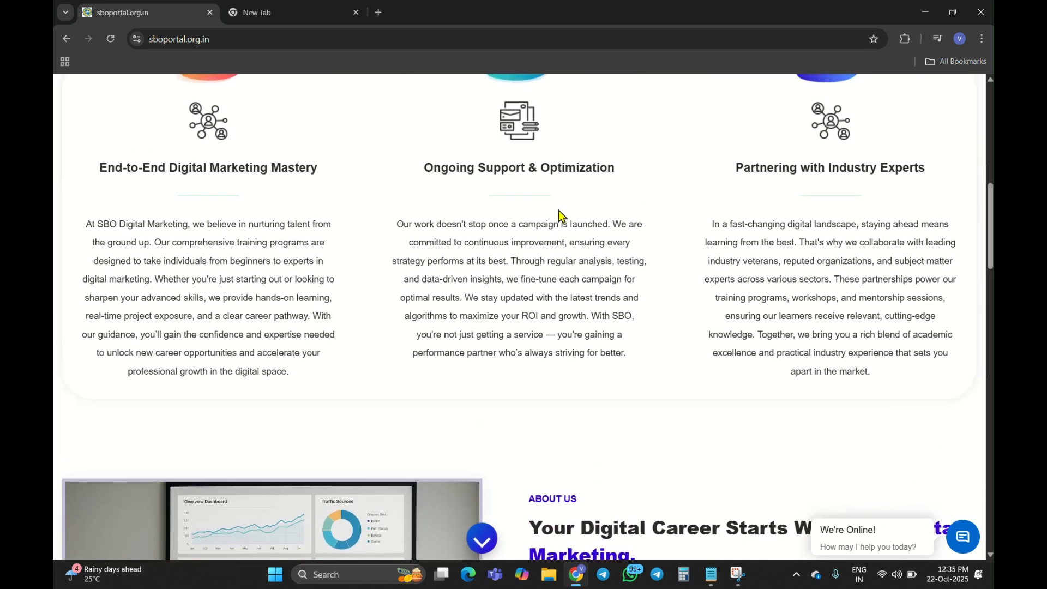
scroll(562, 216, up, 4)
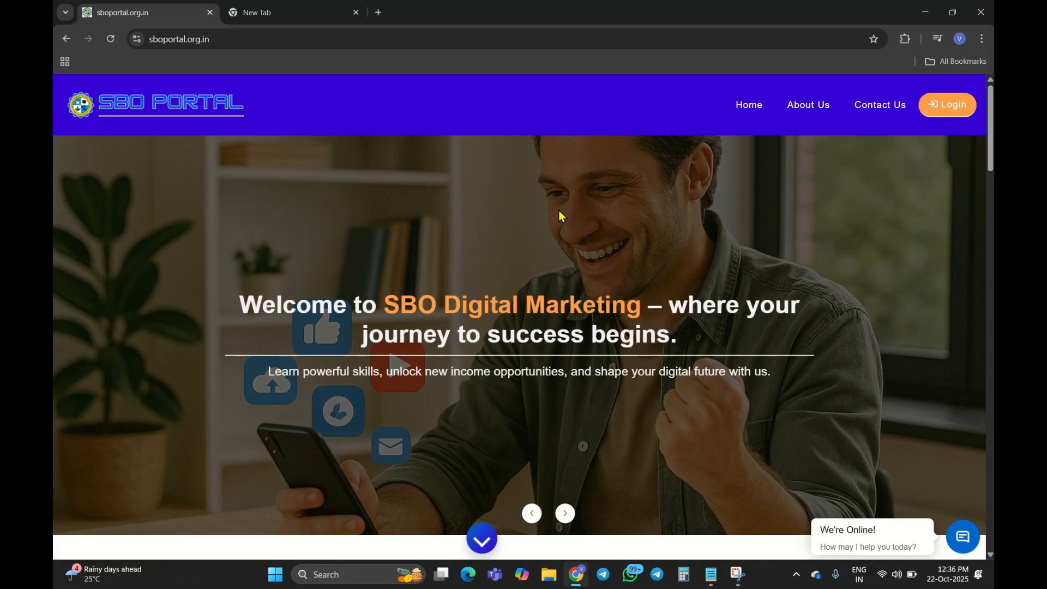
scroll(560, 212, down, 5)
scroll(562, 216, down, 4)
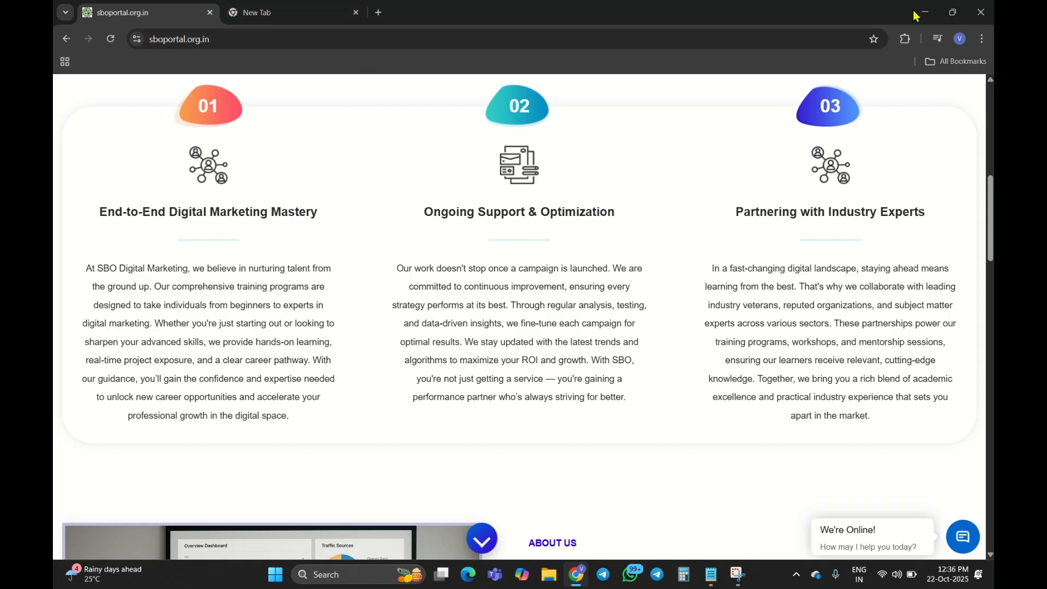
click(925, 13)
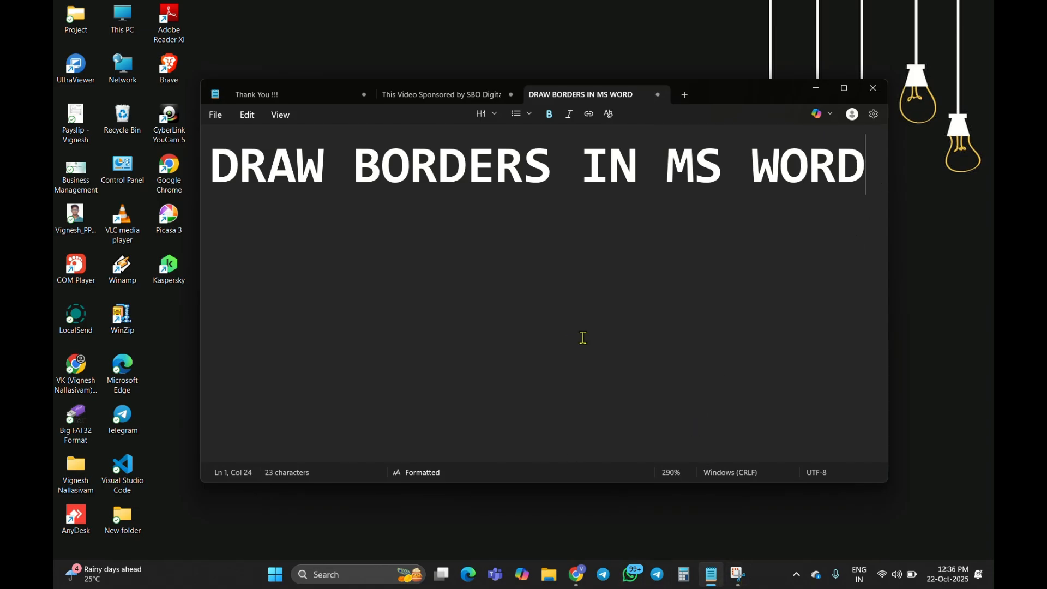
Launch Word and create a new blank document
key(super)
text(WOrd)
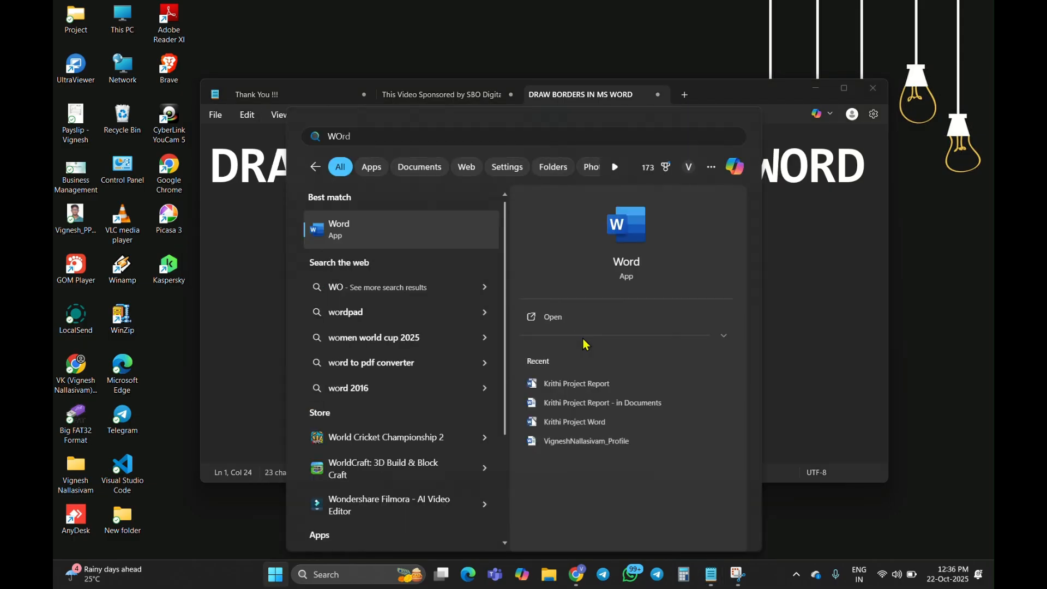
key(Return)
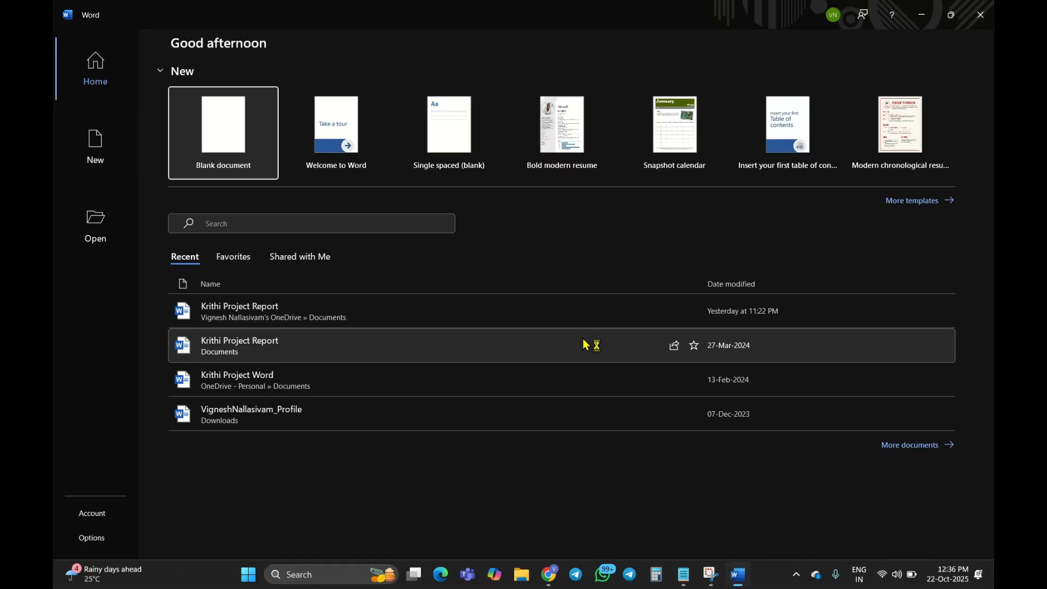
click(245, 161)
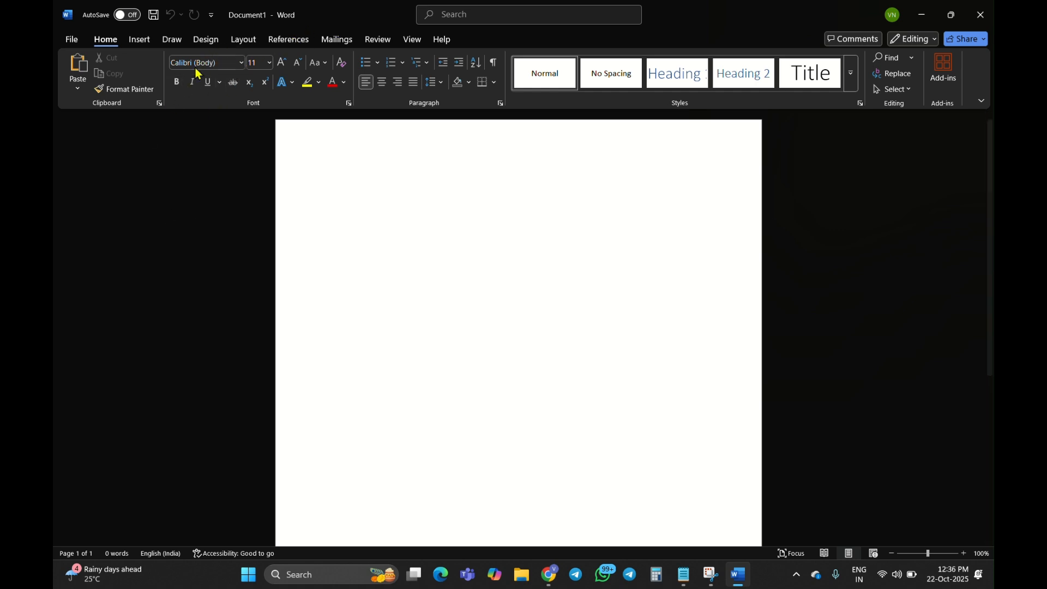
Open the page border settings and, with the Custom setting, review the available line styles and widths
click(241, 41)
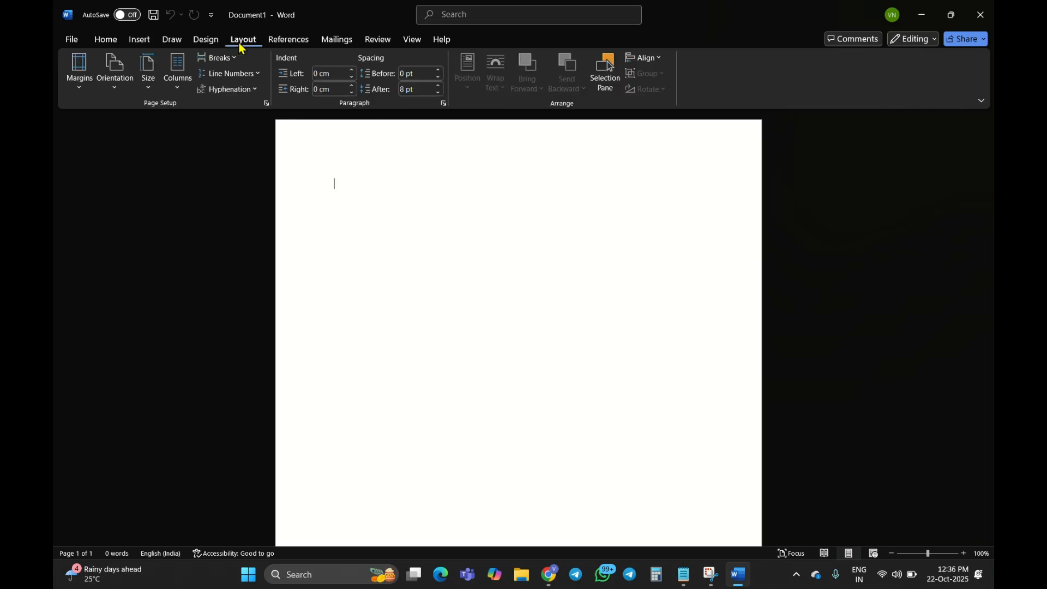
click(205, 40)
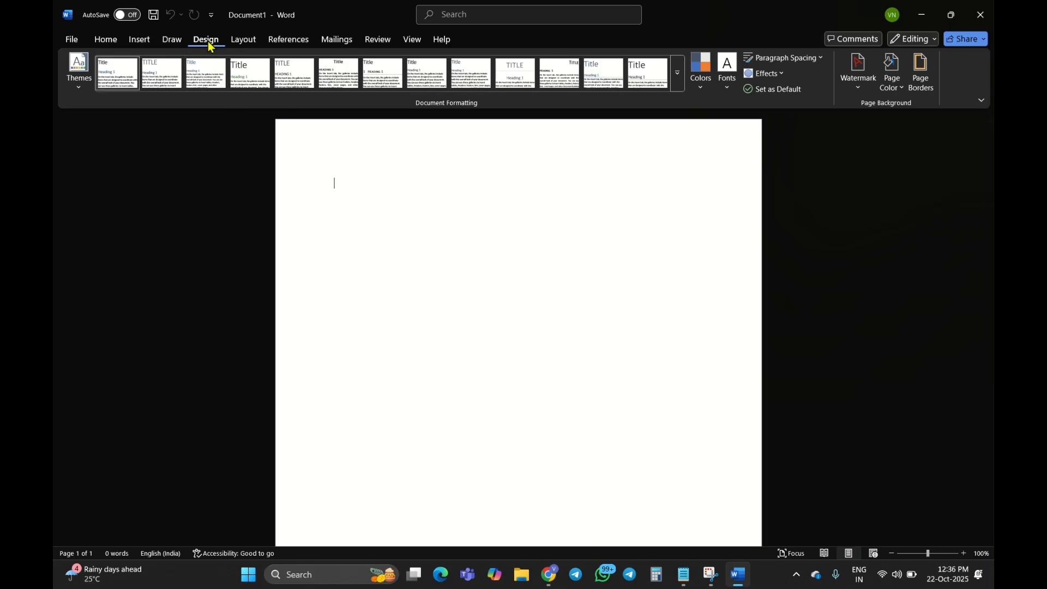
click(921, 83)
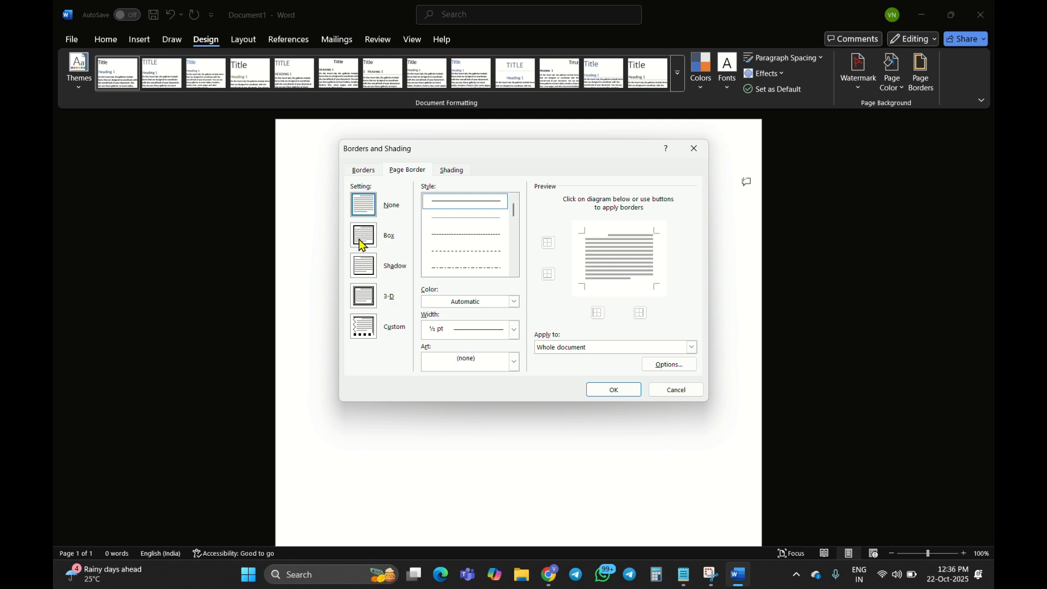
click(368, 331)
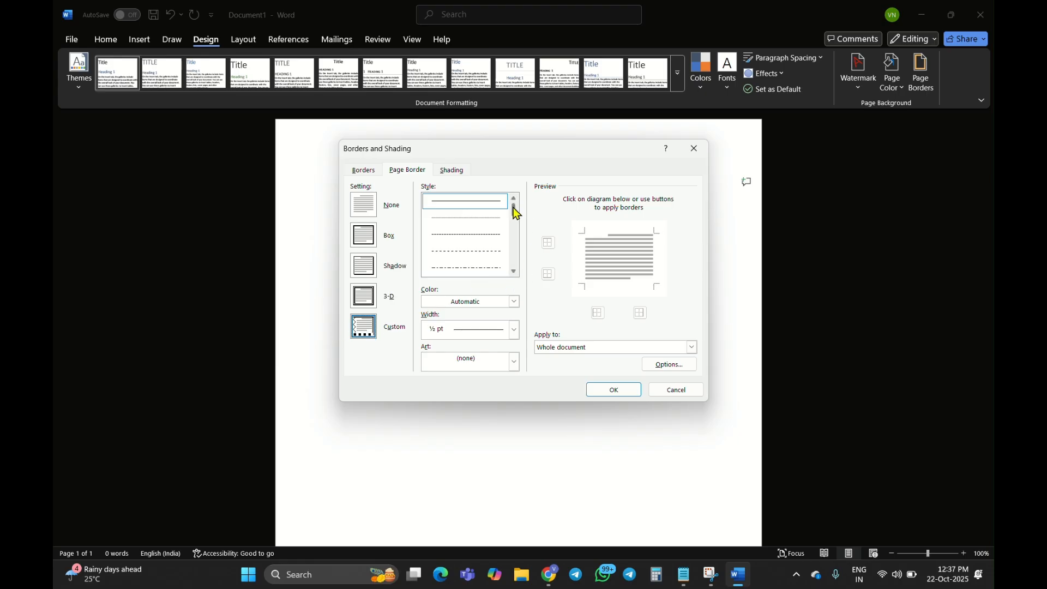
mouse_move(514, 211)
mouse_down()
mouse_move(512, 257)
mouse_move(506, 188)
mouse_move(511, 258)
mouse_up()
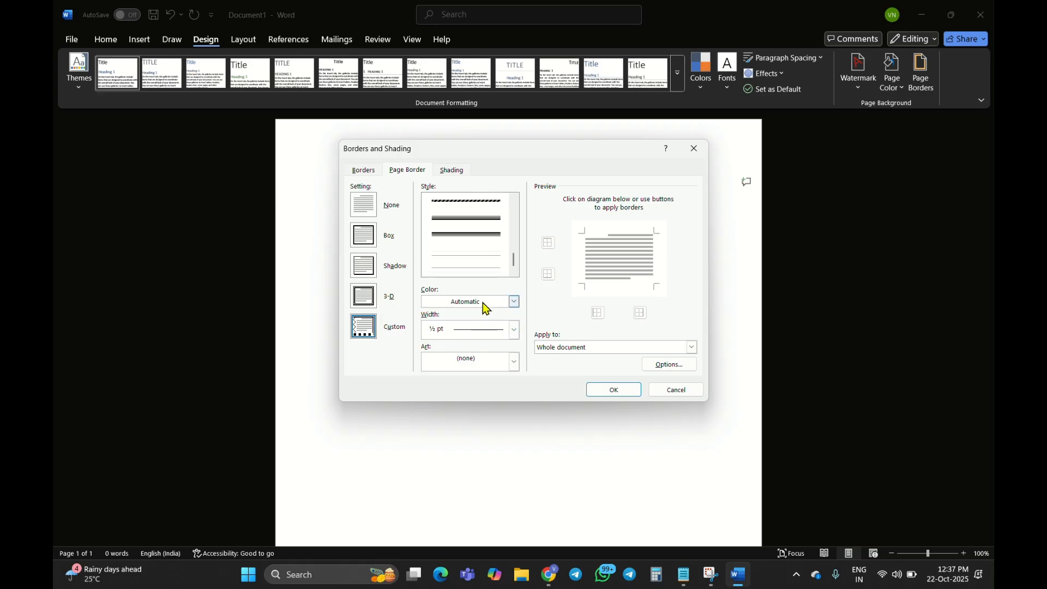
click(515, 330)
click(514, 330)
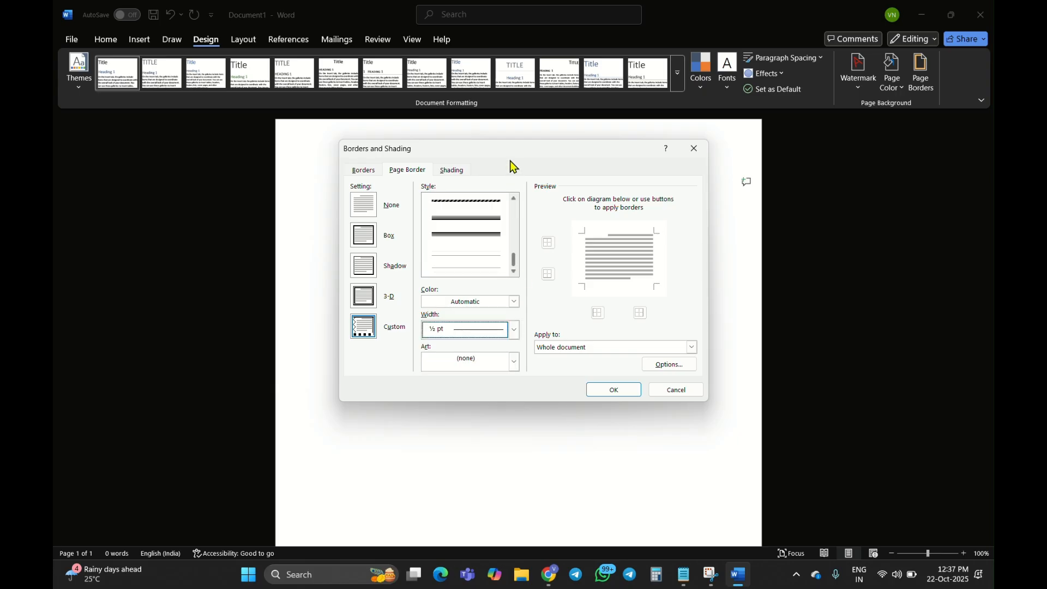
Apply a Box page border to the whole document in the 3 pt thick-and-thin line style and inspect it up close
click(366, 240)
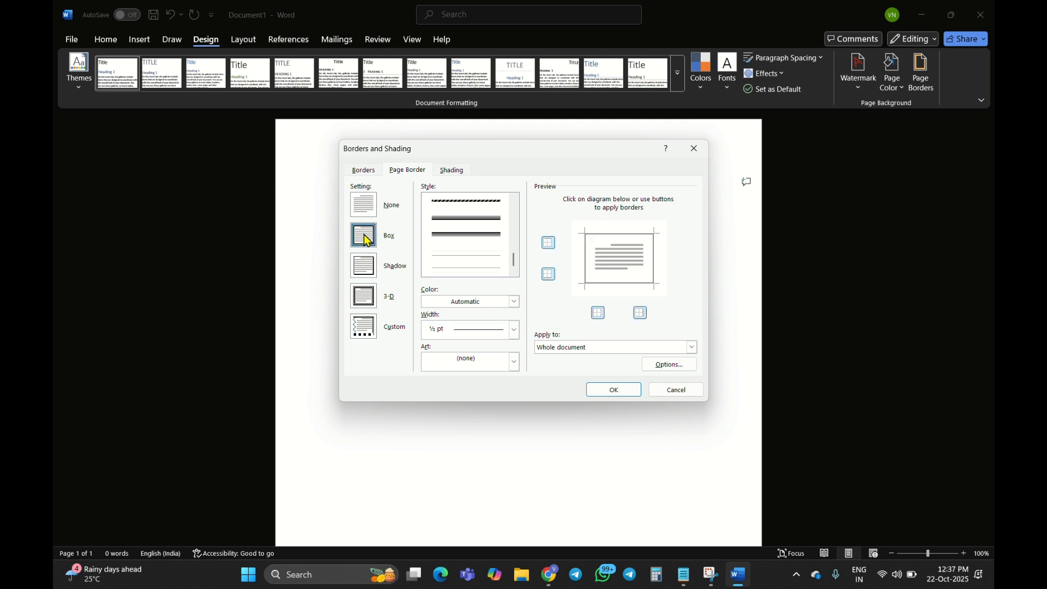
mouse_move(512, 257)
mouse_down()
mouse_move(515, 193)
mouse_move(512, 216)
mouse_up()
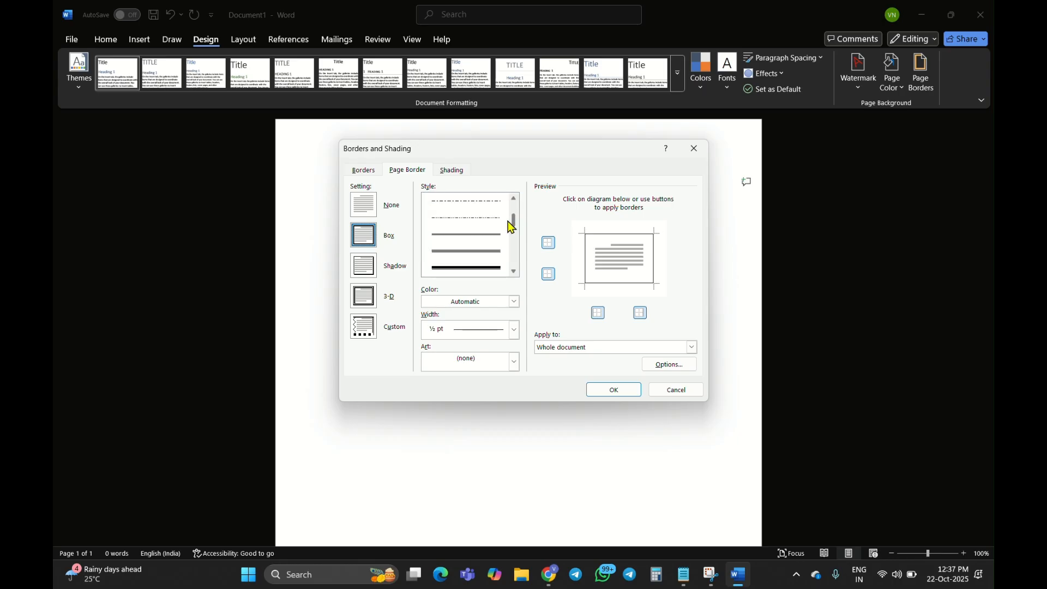
click(459, 240)
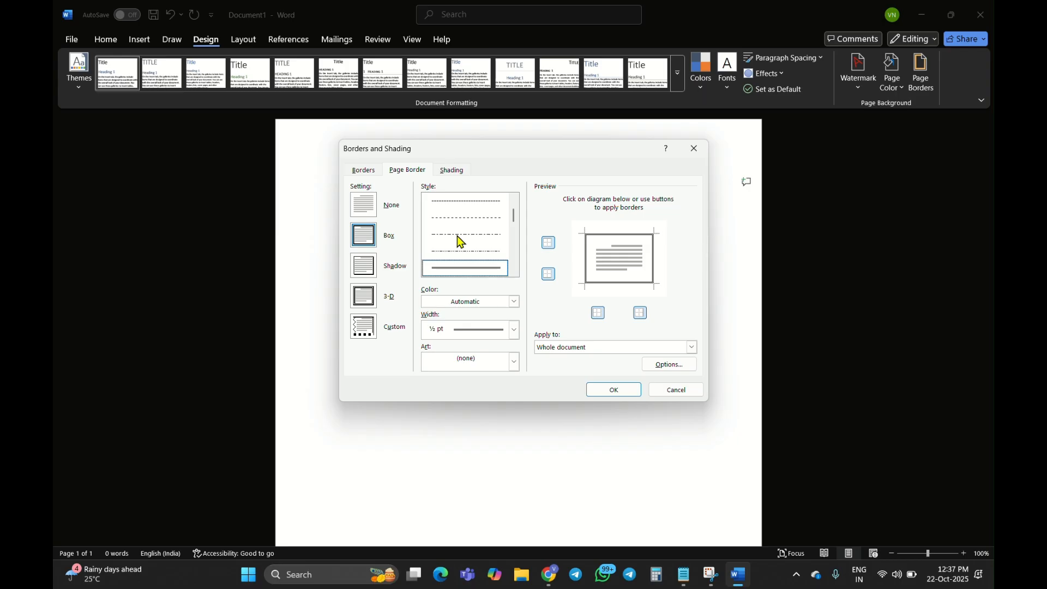
click(516, 251)
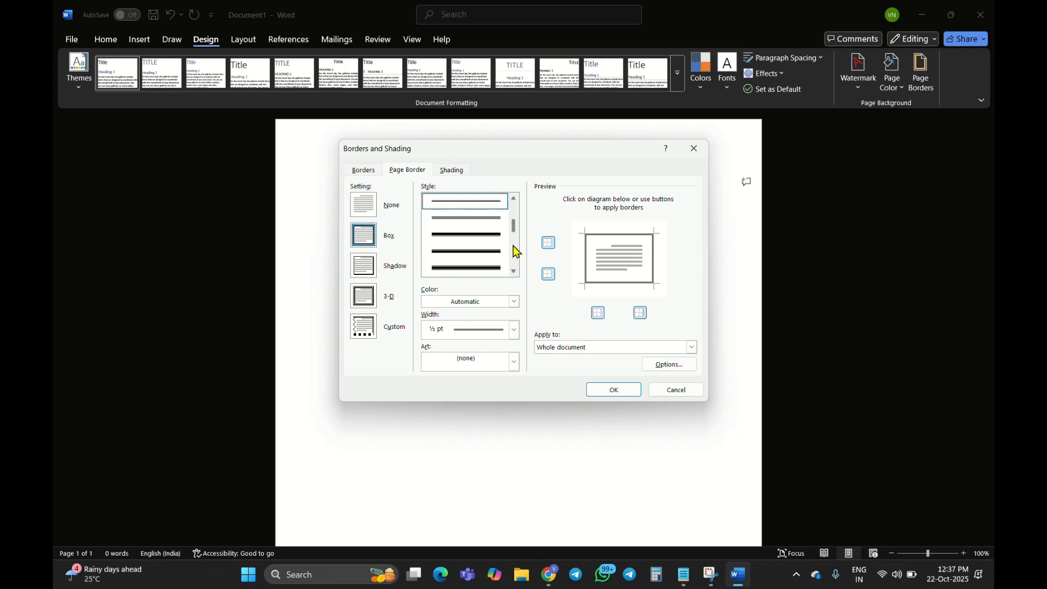
click(465, 234)
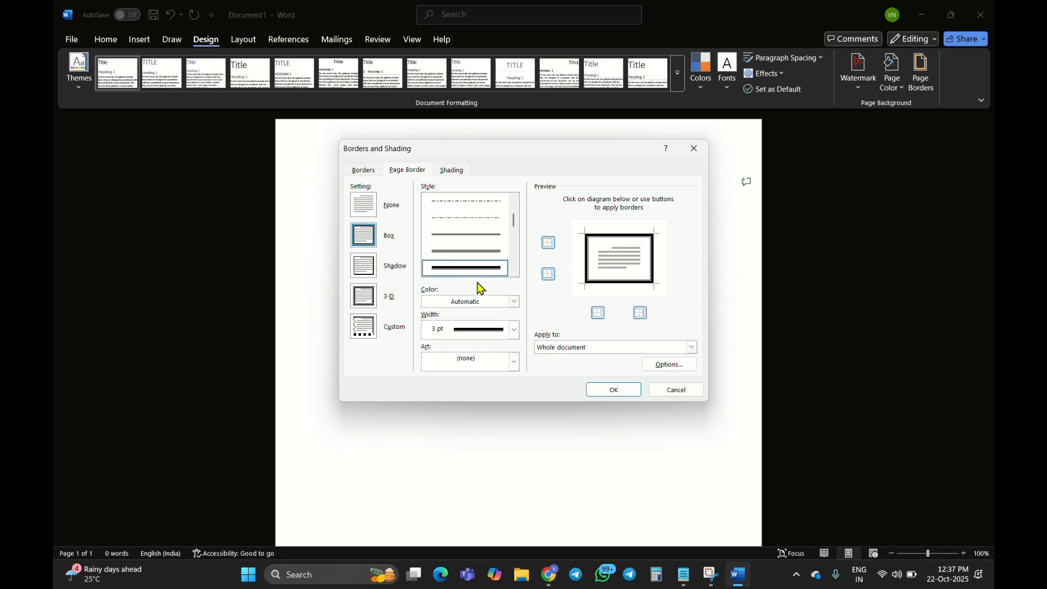
click(600, 394)
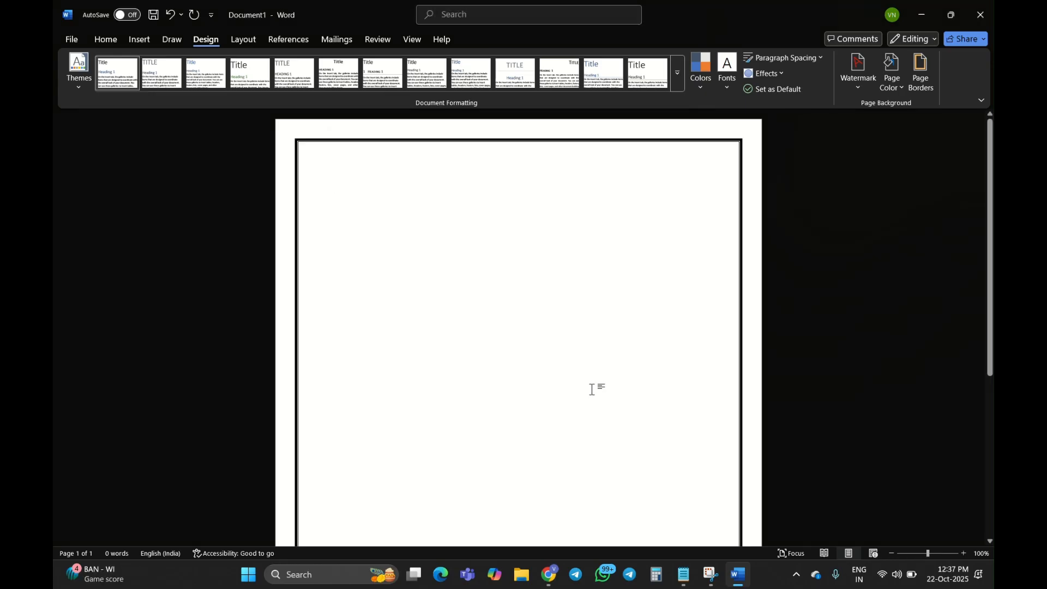
scroll(592, 390, up, 8)
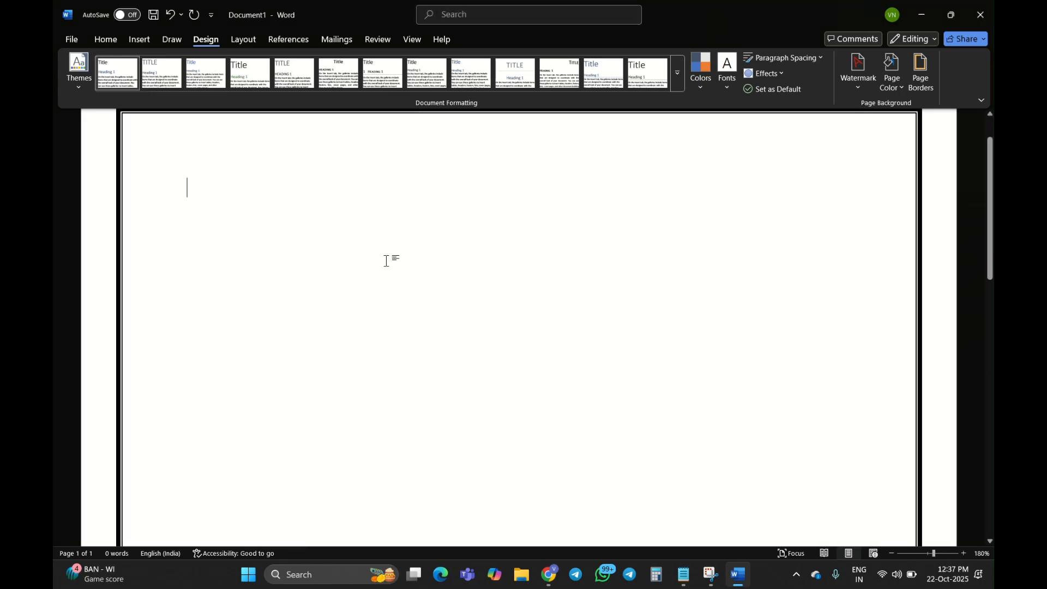
scroll(383, 257, up, 2)
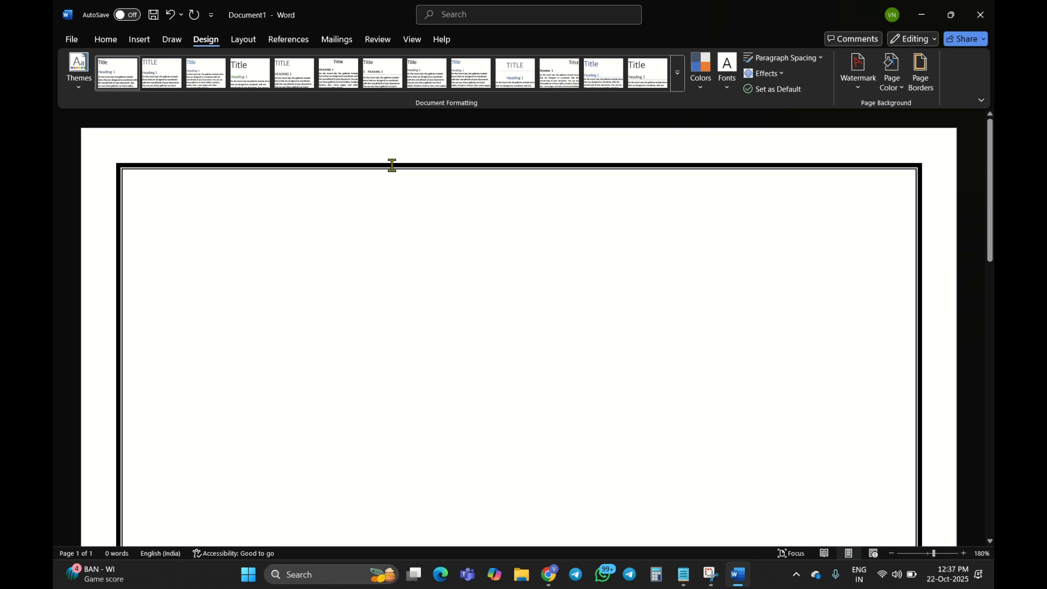
scroll(392, 168, down, 8)
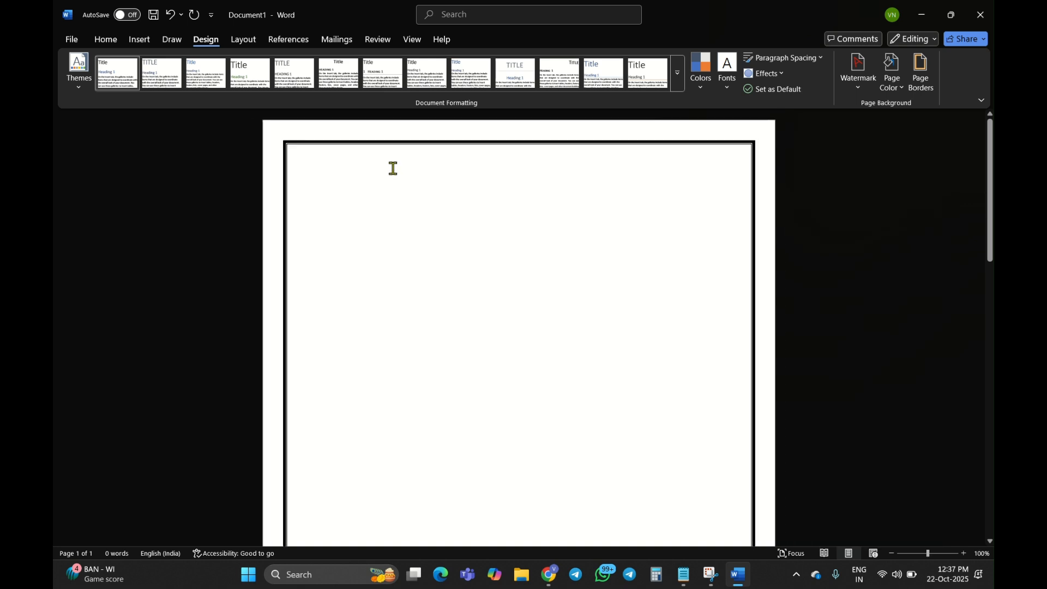
Change the page border's line style to the ½ pt triple line and apply it to the whole document
click(914, 92)
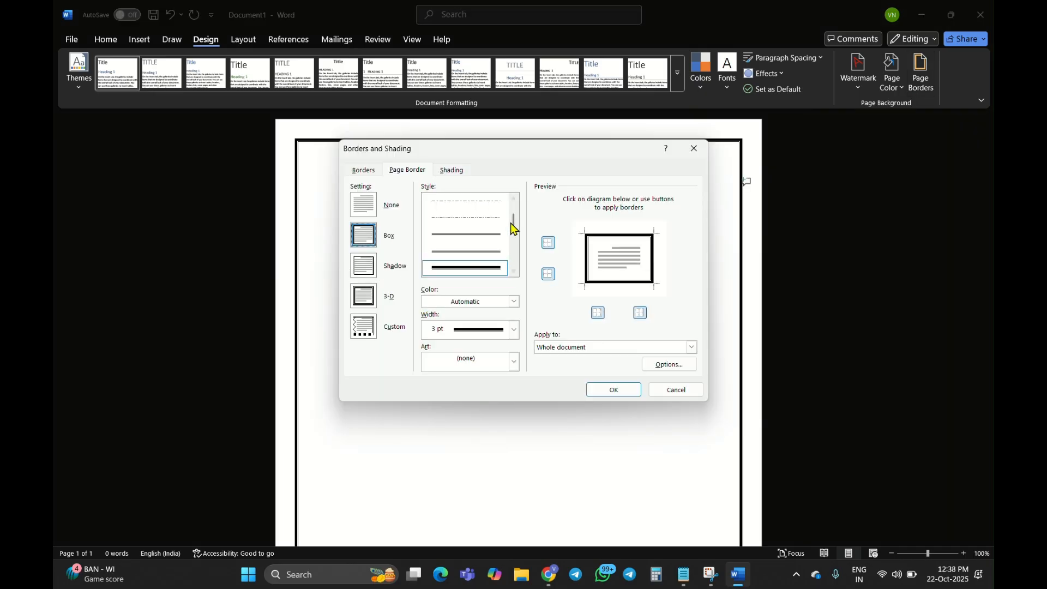
click(487, 252)
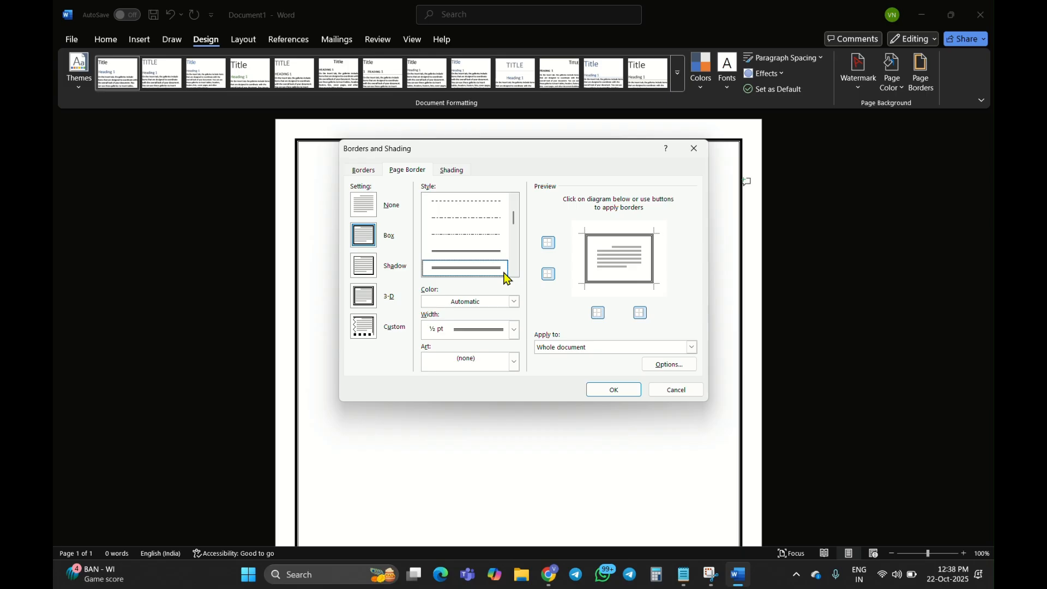
click(614, 391)
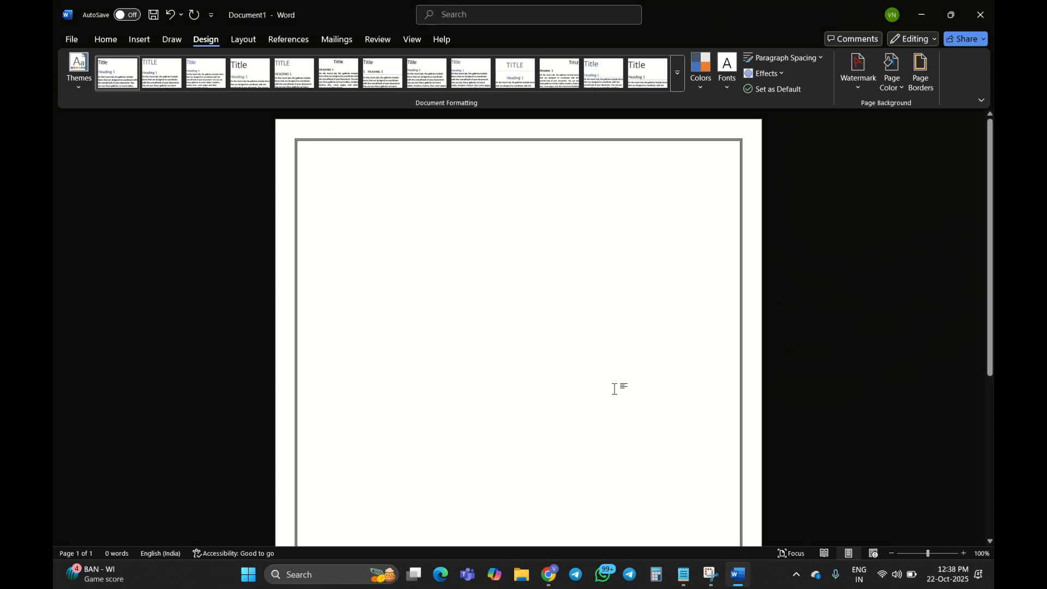
Change the page border setting to Shadow for the whole document and check it down to the end of the page
click(920, 77)
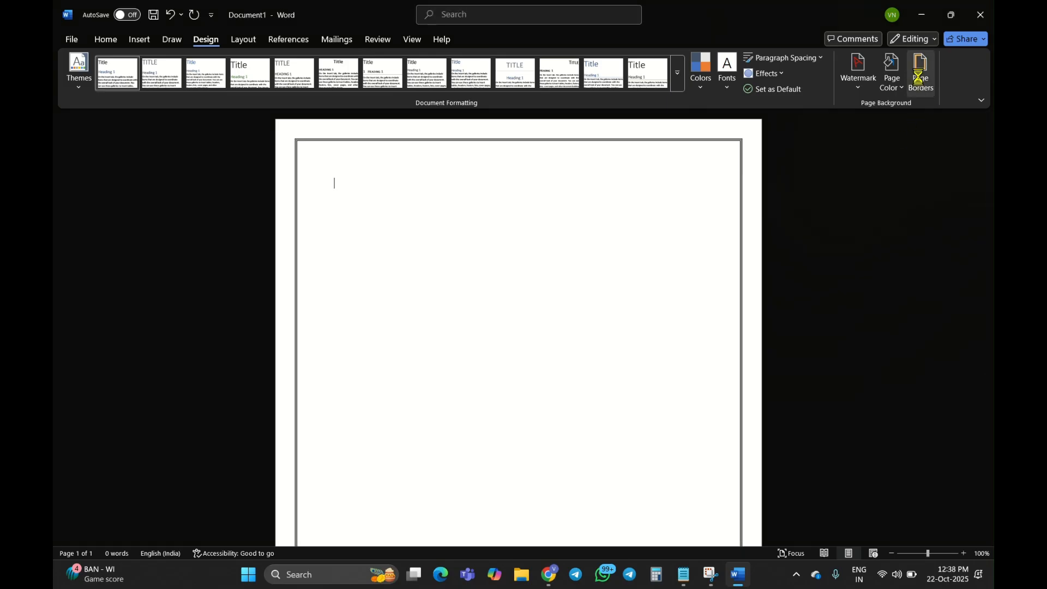
click(364, 266)
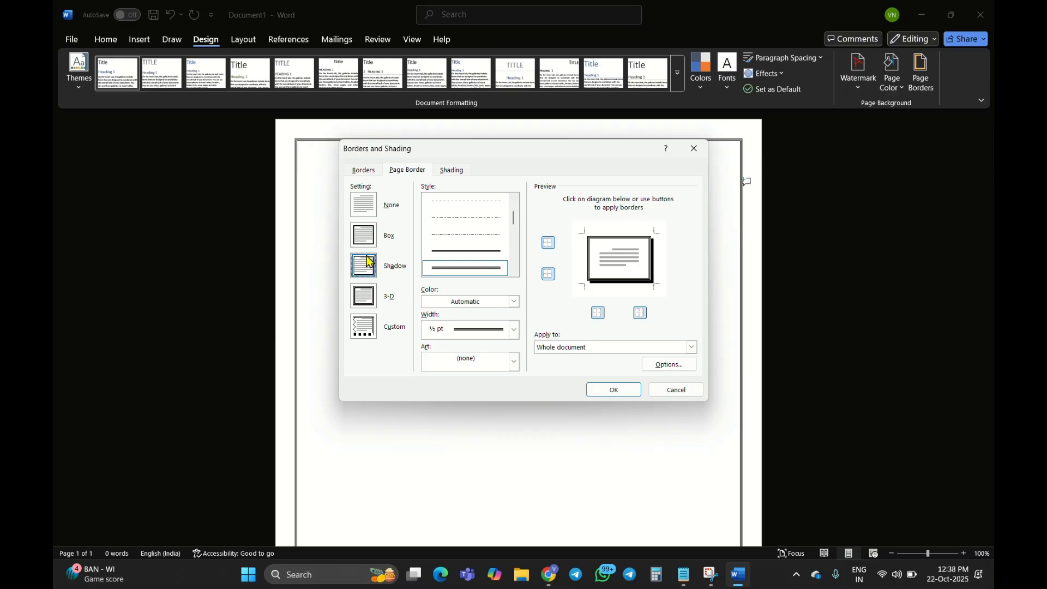
click(621, 386)
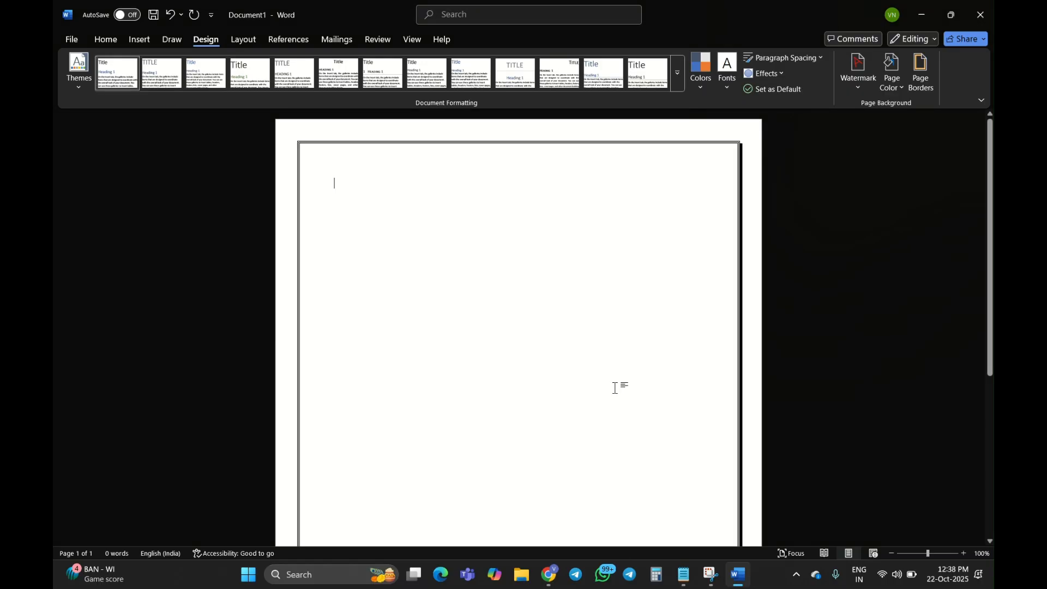
scroll(615, 388, down, 5)
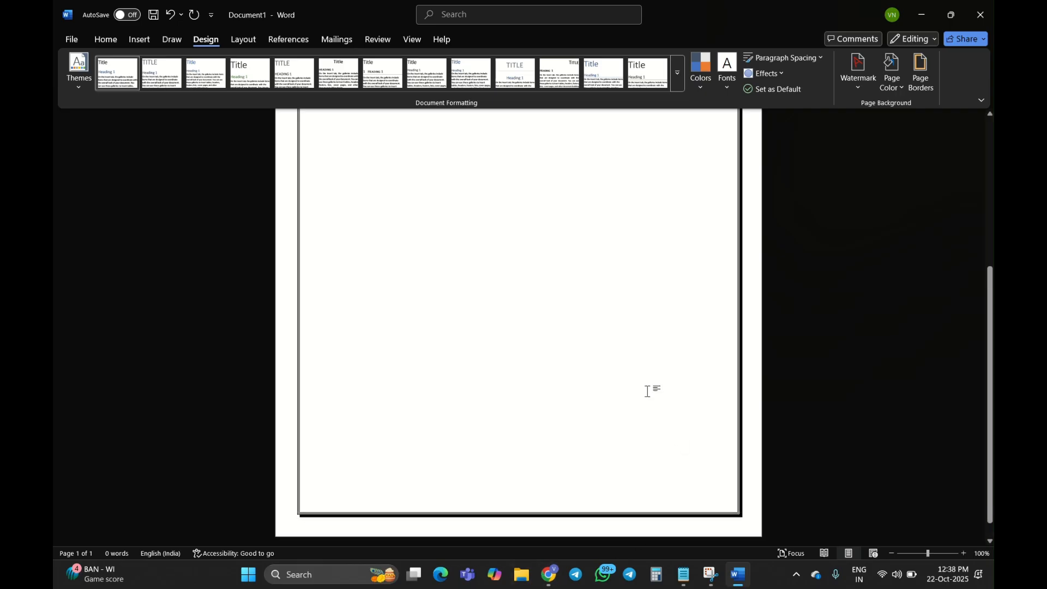
scroll(648, 392, up, 5)
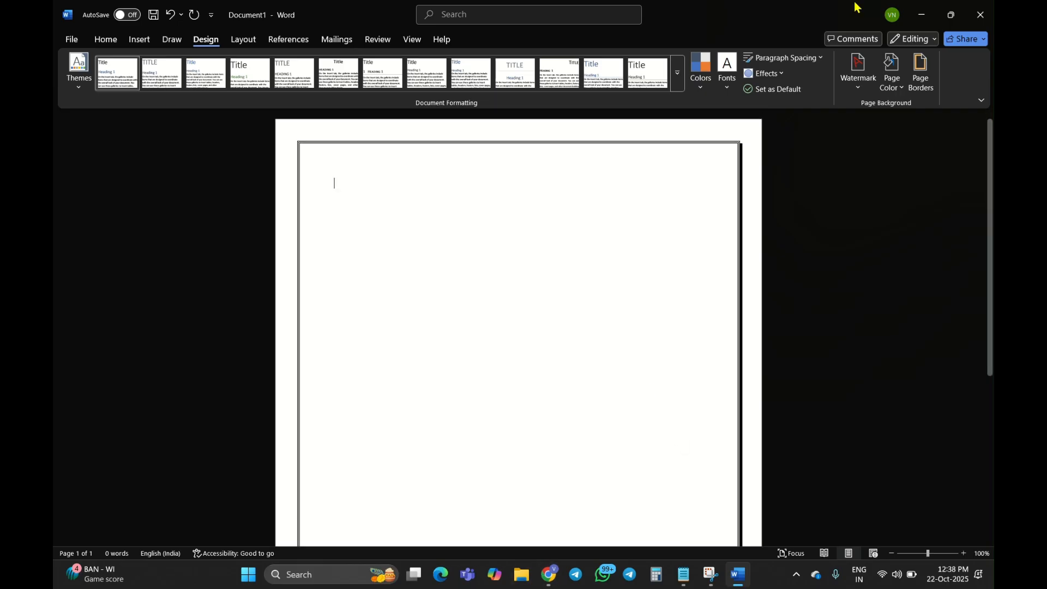
Change the page border setting to 3-D for the whole document and check it down to the end of the page
click(918, 86)
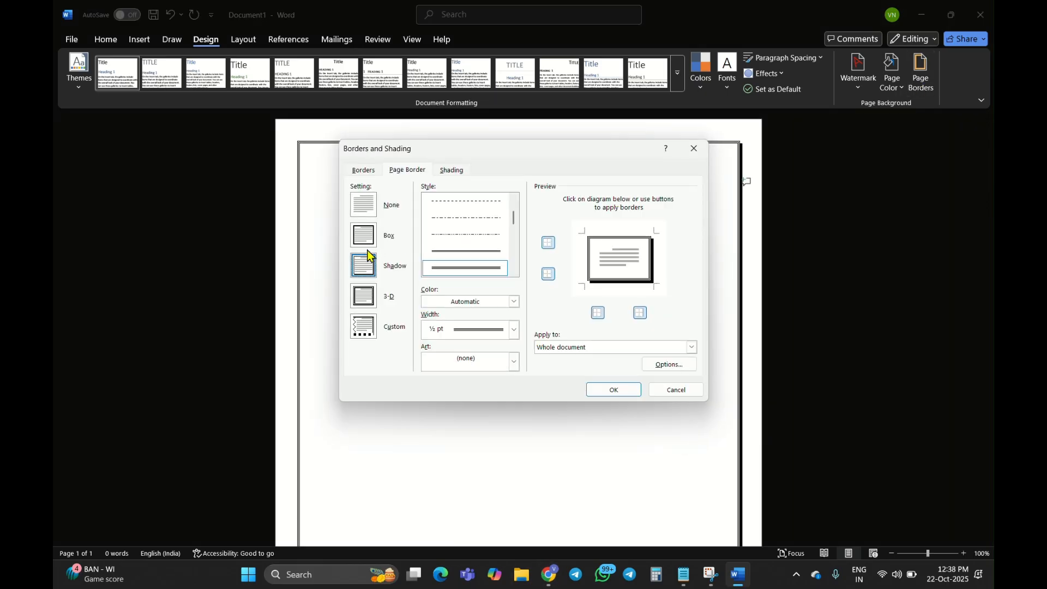
click(364, 295)
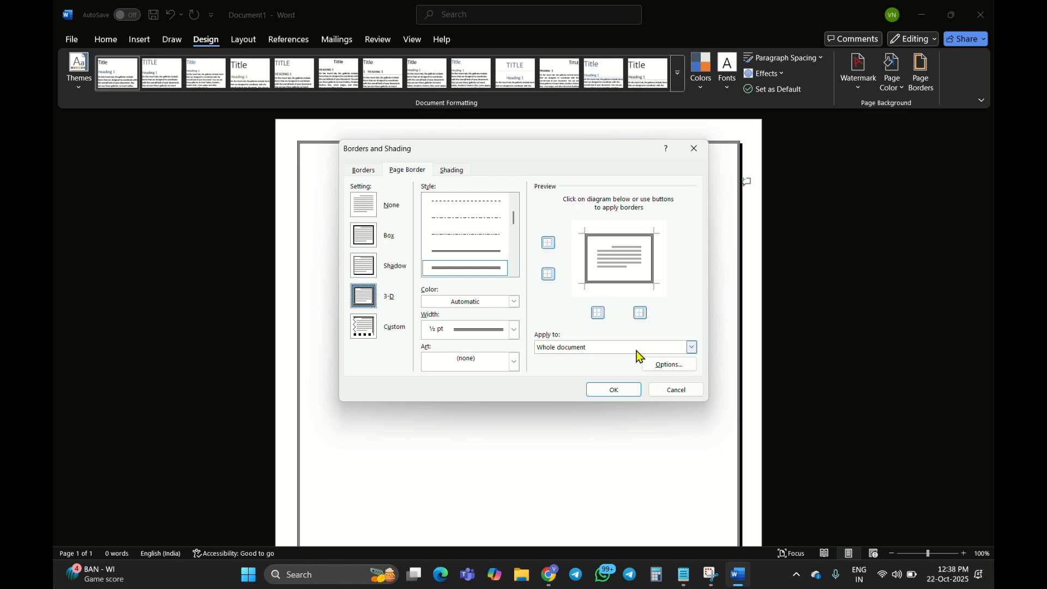
click(617, 390)
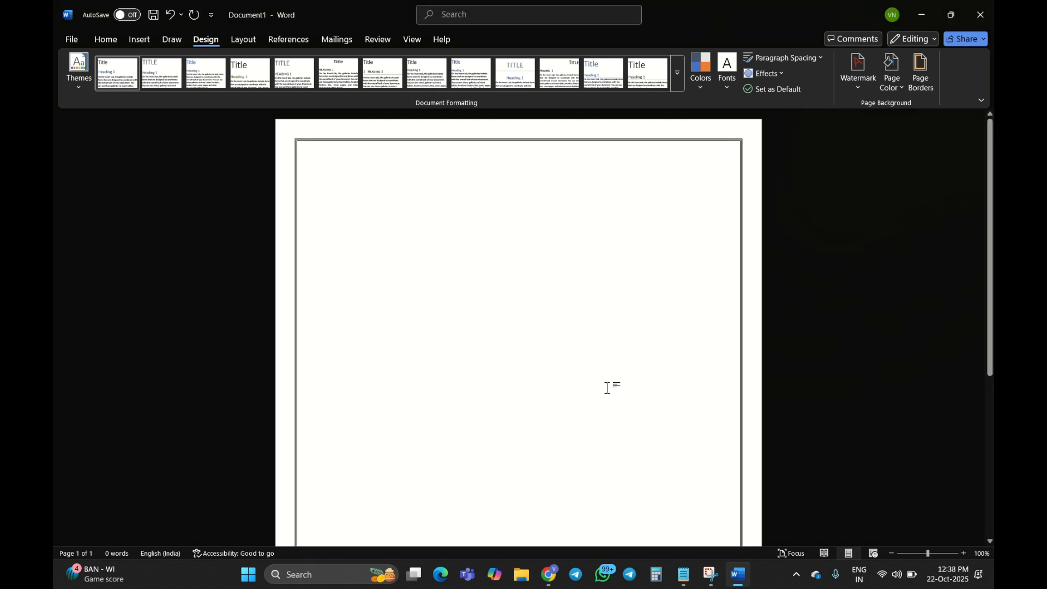
scroll(607, 388, down, 3)
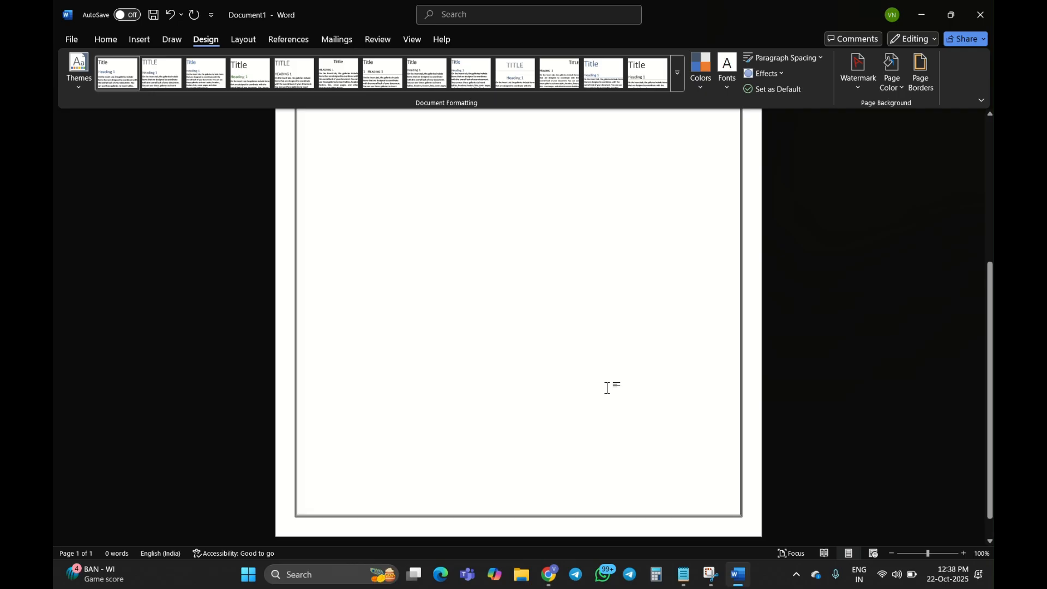
scroll(607, 388, up, 3)
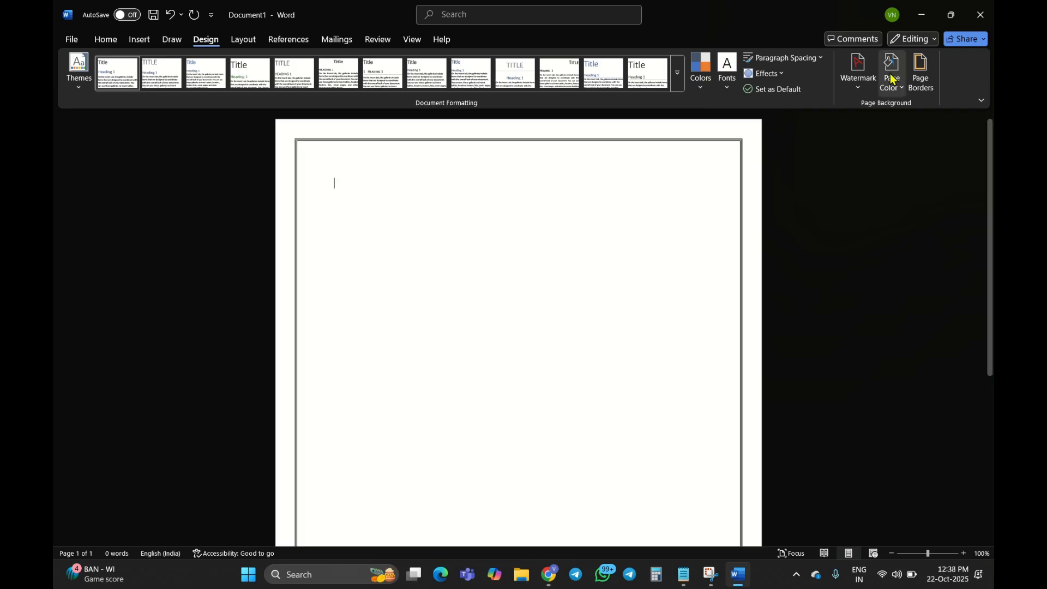
Change the page border's line style to the ½ pt dash-dot line for the whole document and check the full page
click(909, 74)
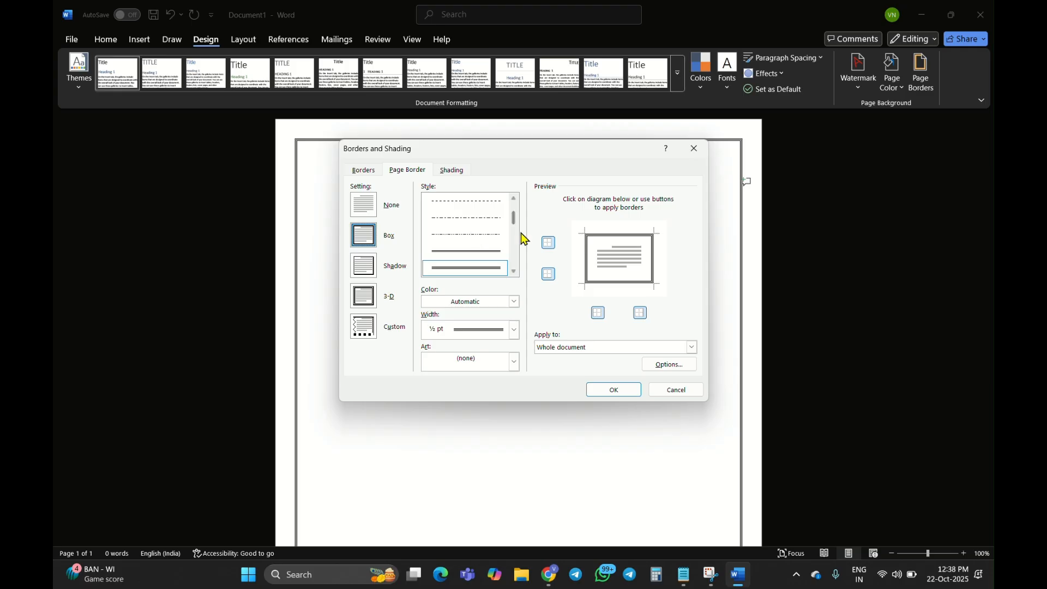
click(486, 220)
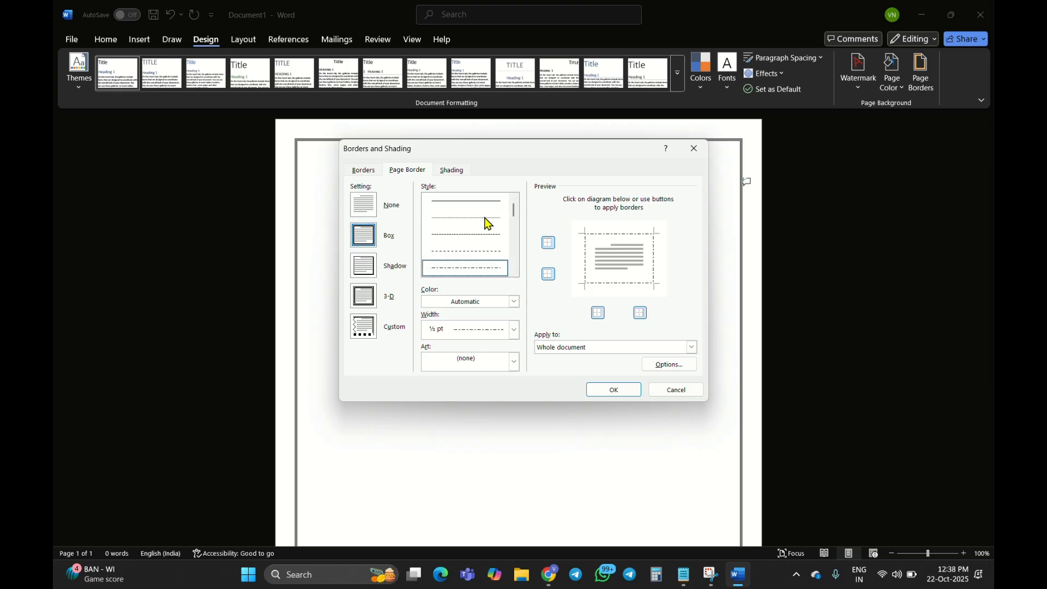
click(613, 390)
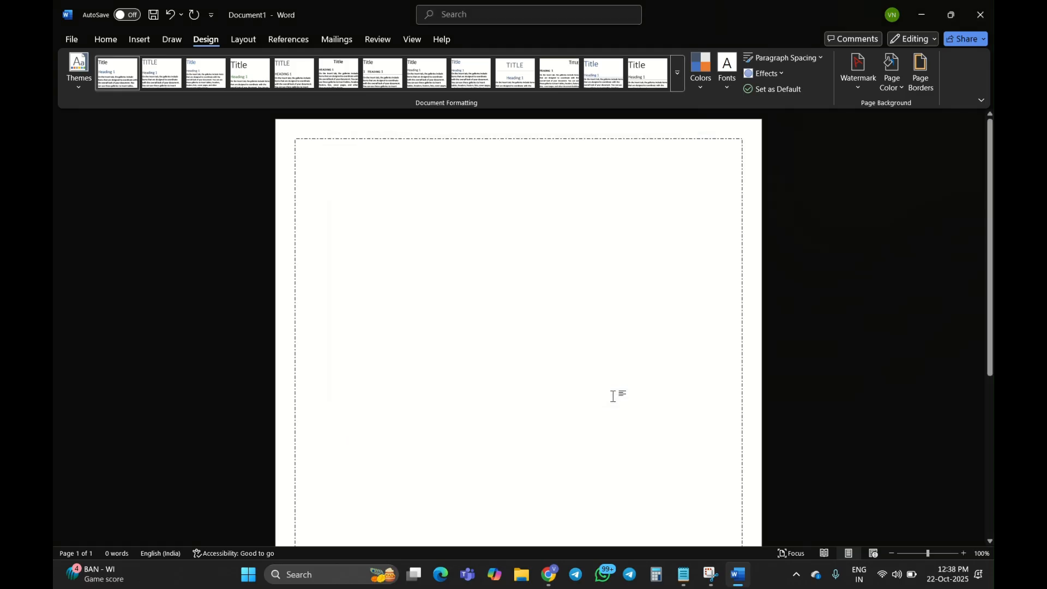
scroll(613, 396, down, 5)
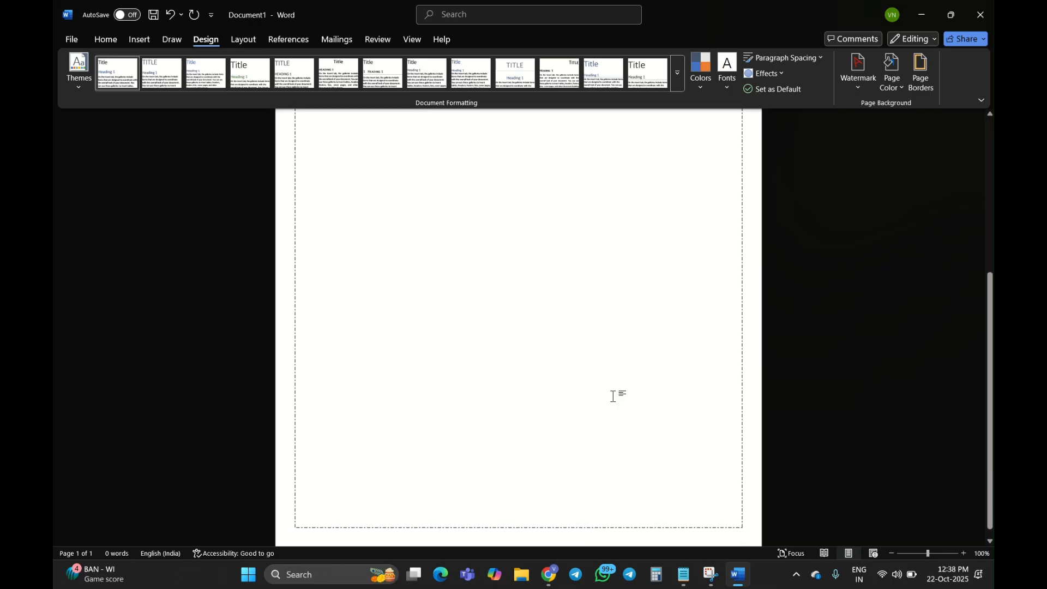
scroll(613, 396, up, 5)
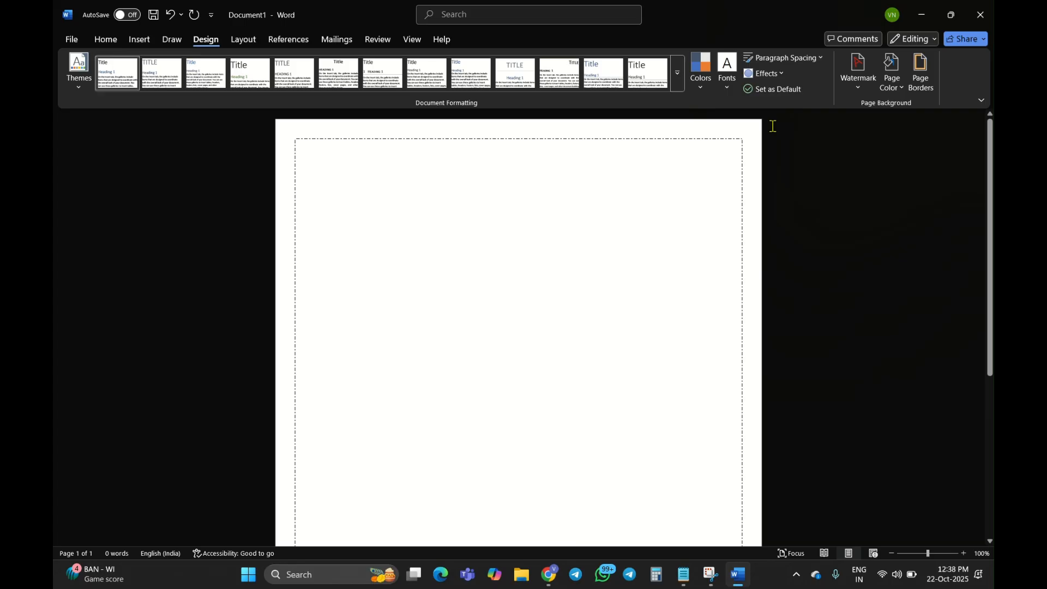
Review the available page colours, watermark designs and document themes
click(891, 80)
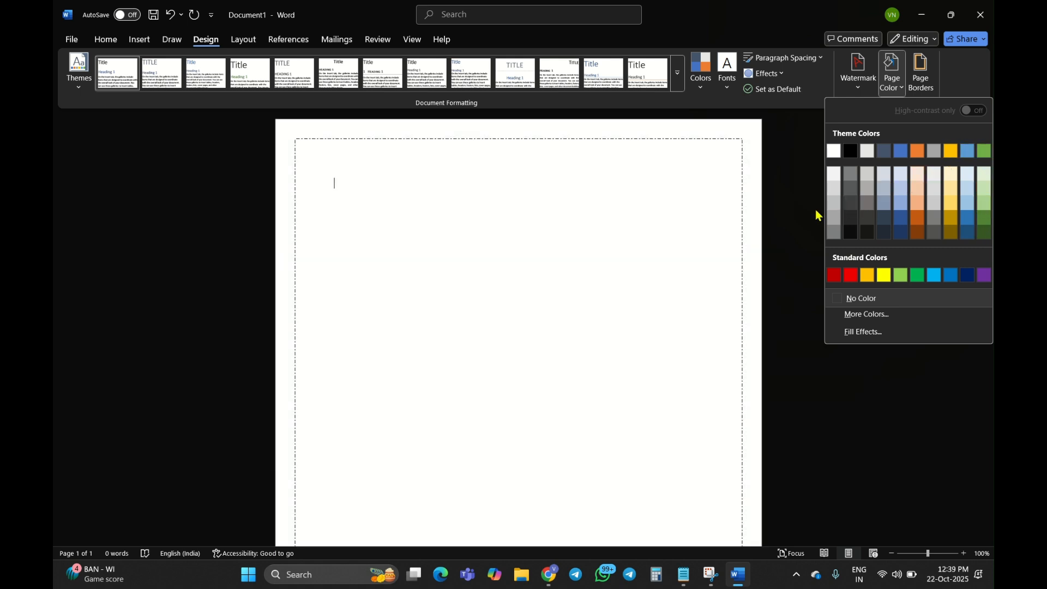
click(859, 71)
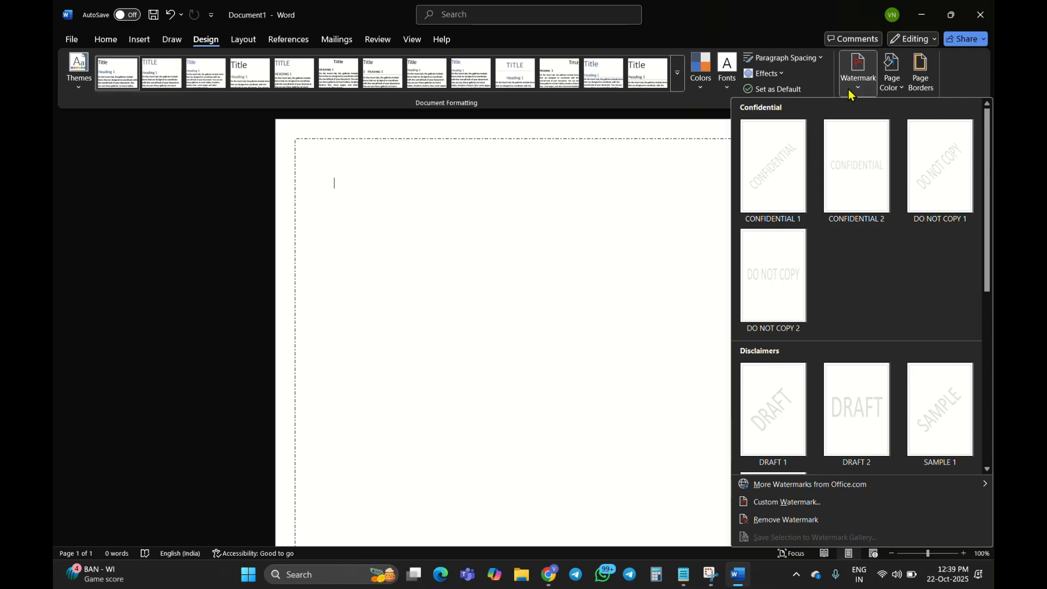
scroll(848, 323, down, 5)
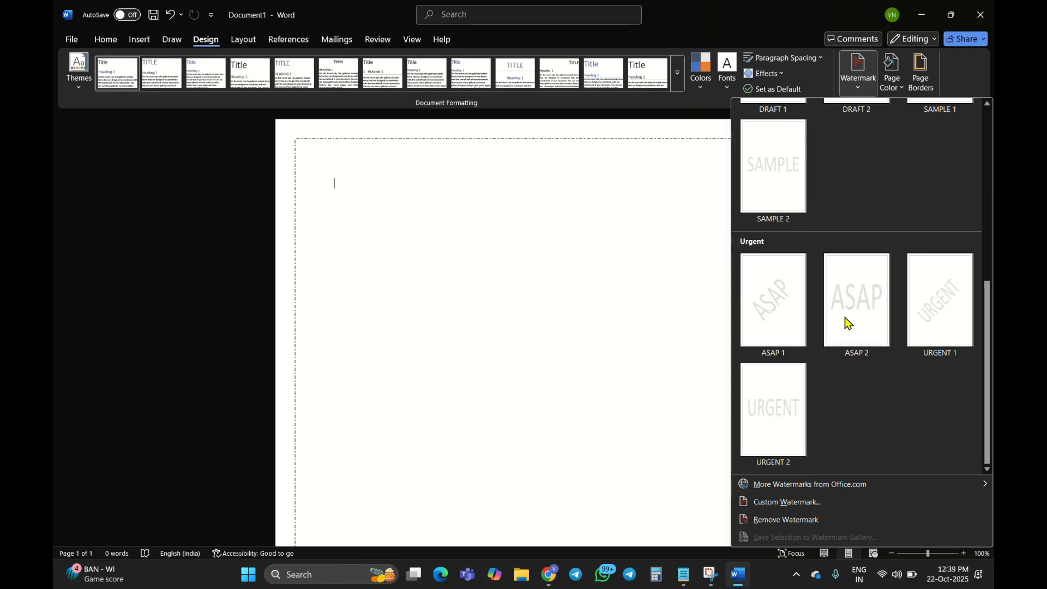
scroll(849, 323, up, 5)
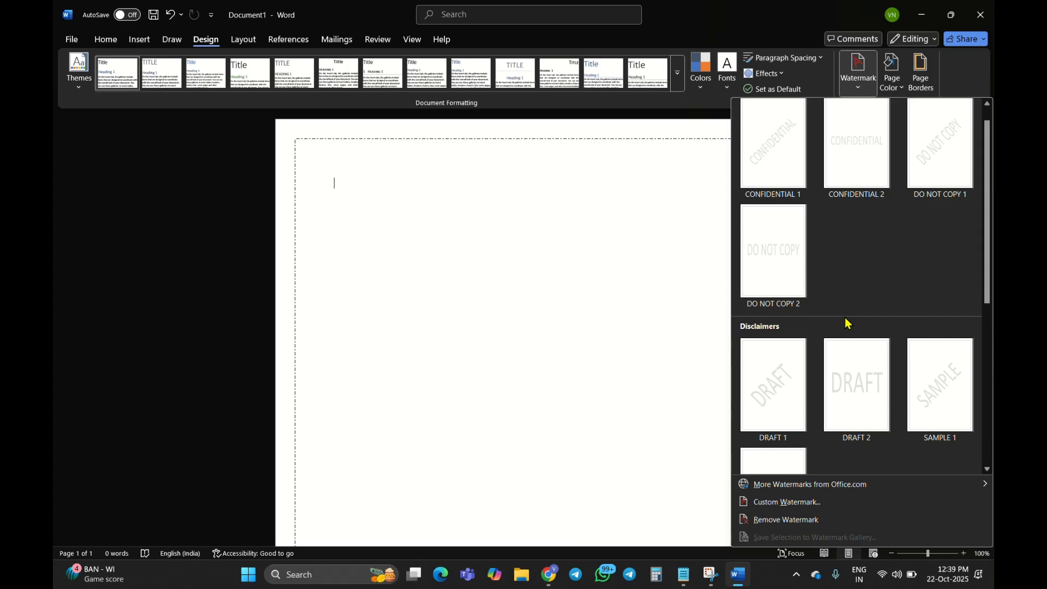
scroll(848, 323, down, 5)
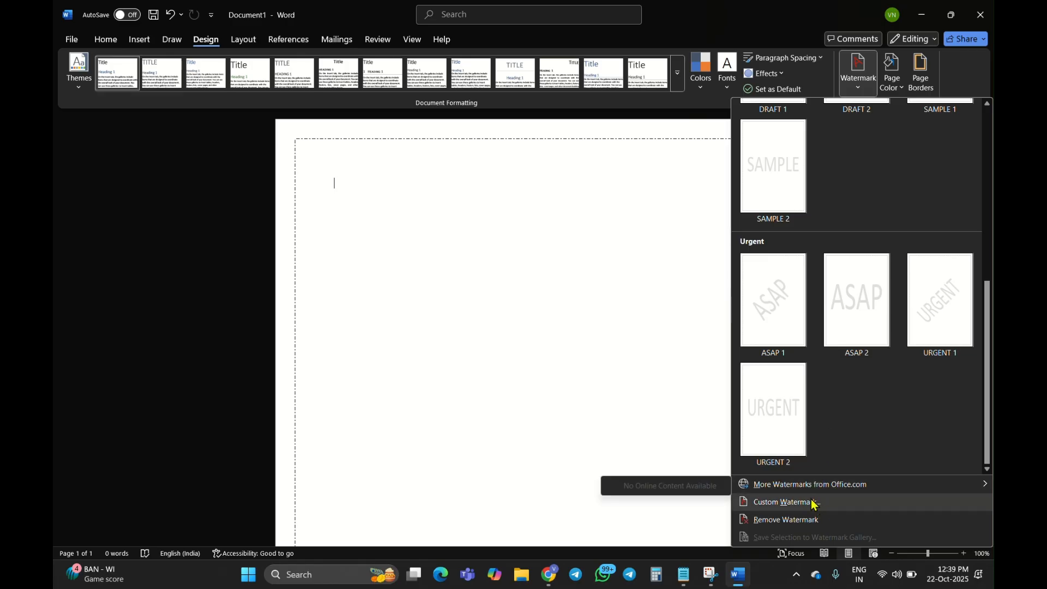
scroll(855, 302, up, 5)
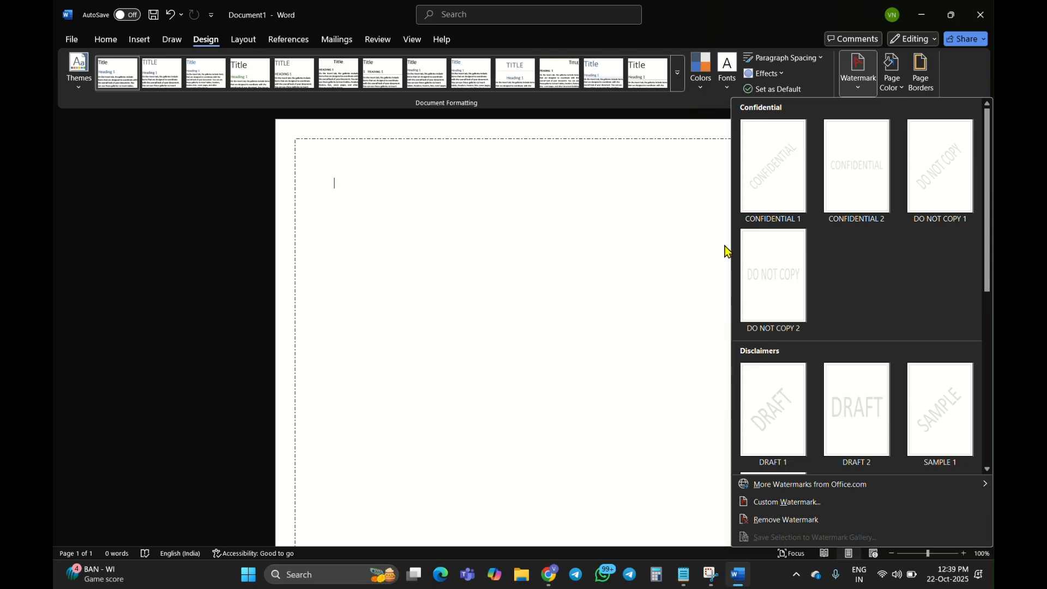
scroll(852, 283, down, 5)
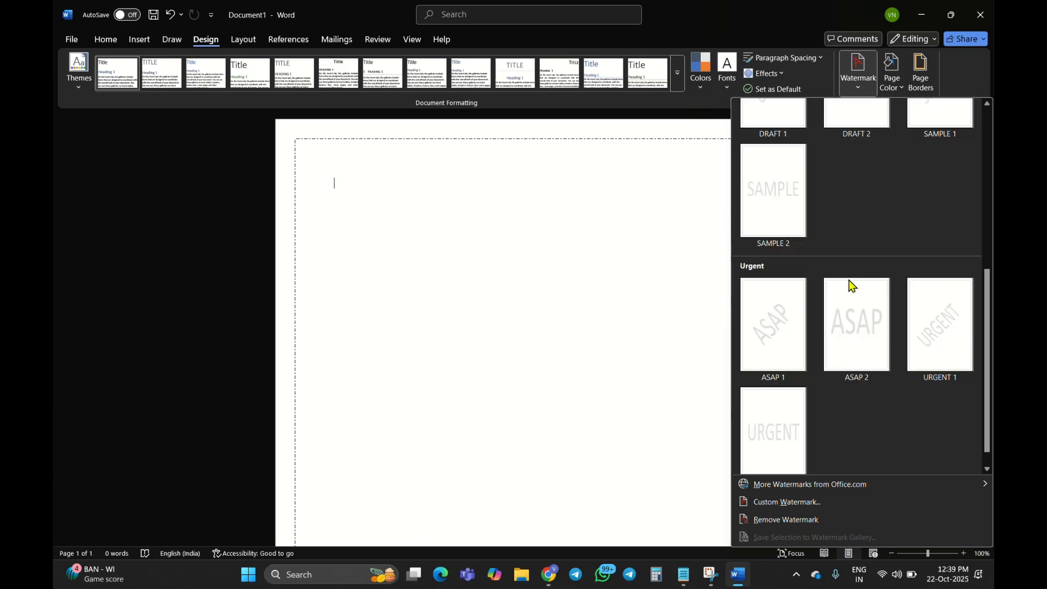
scroll(852, 285, up, 5)
click(630, 216)
scroll(630, 215, down, 4)
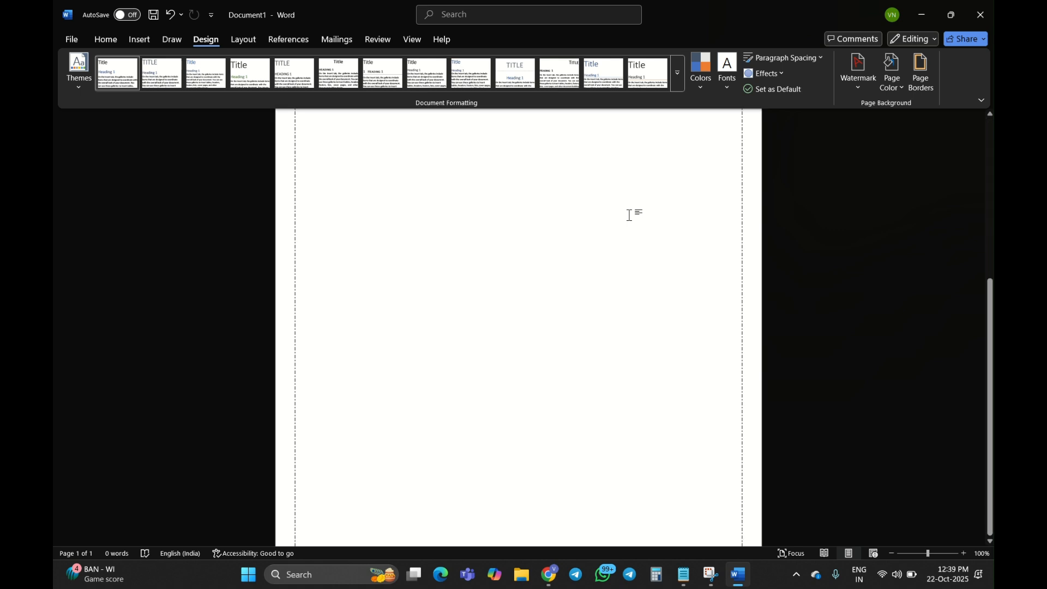
scroll(630, 215, up, 4)
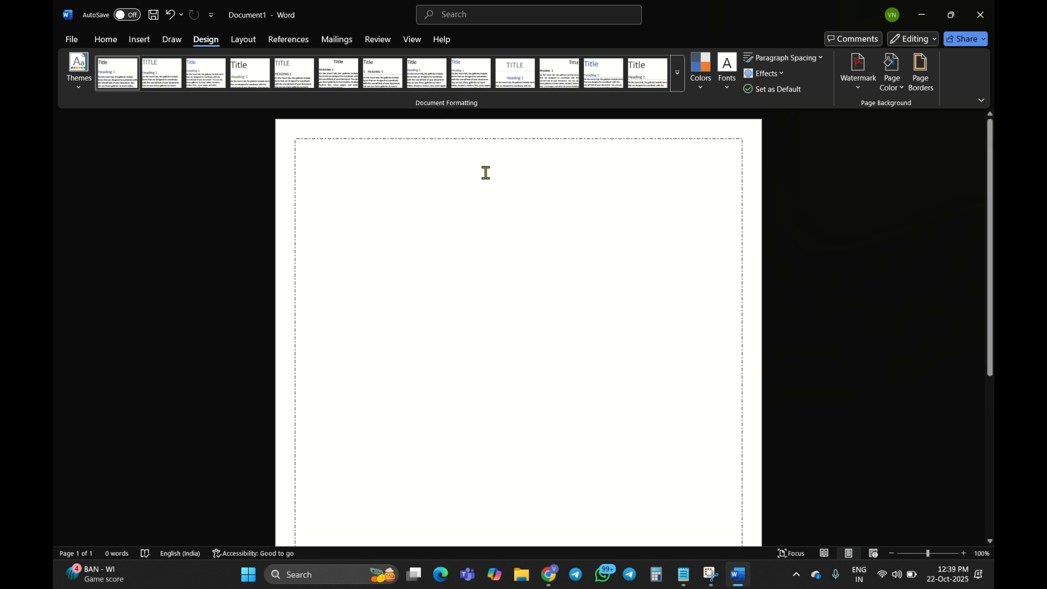
click(85, 82)
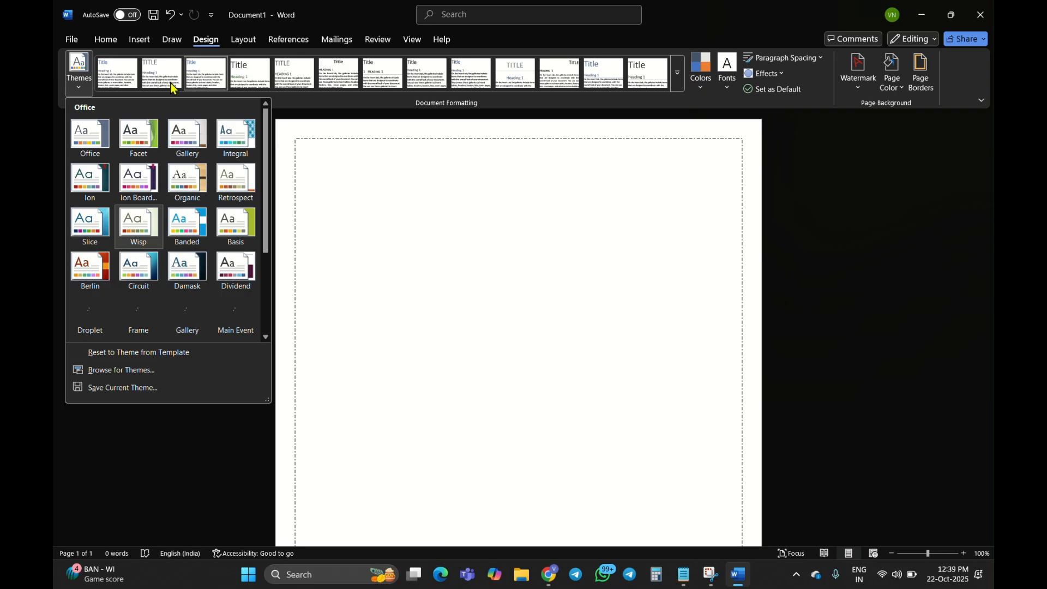
click(352, 206)
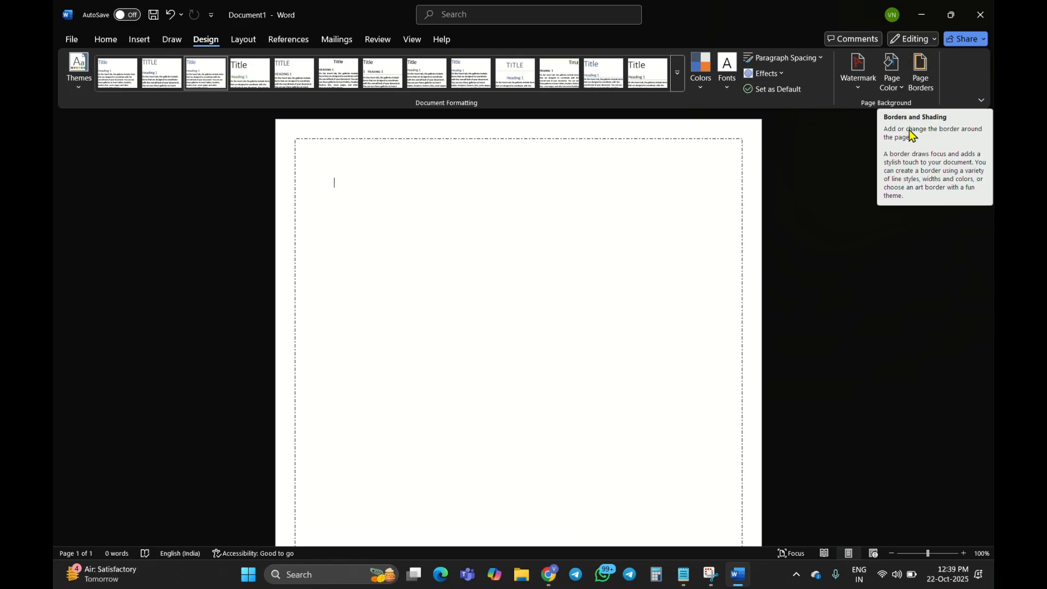
Change the page border's line style to the ¾ pt double wavy line, apply it to the whole document and check the page
click(919, 81)
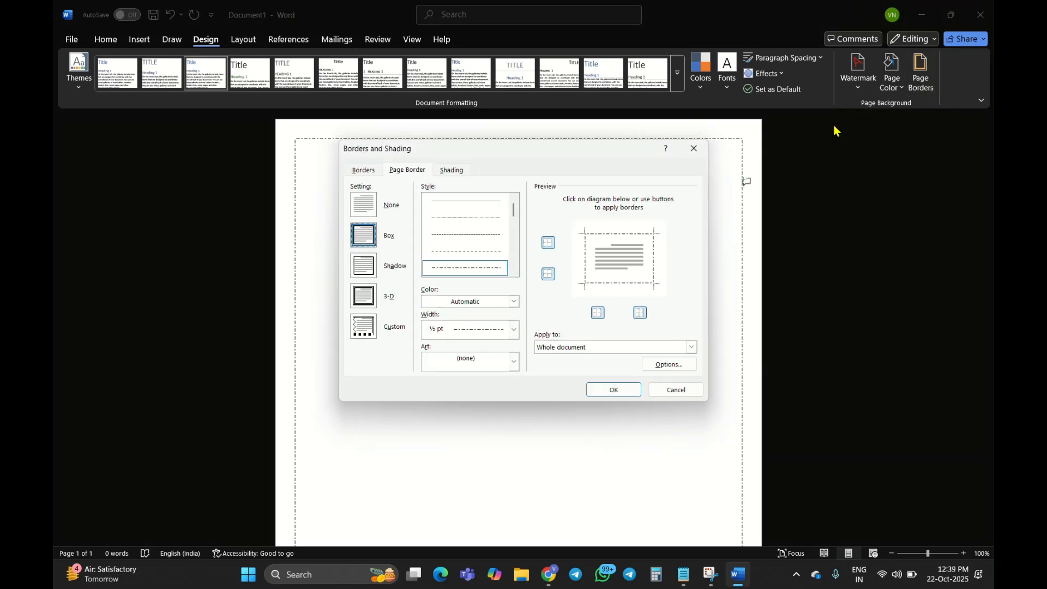
scroll(512, 218, down, 1)
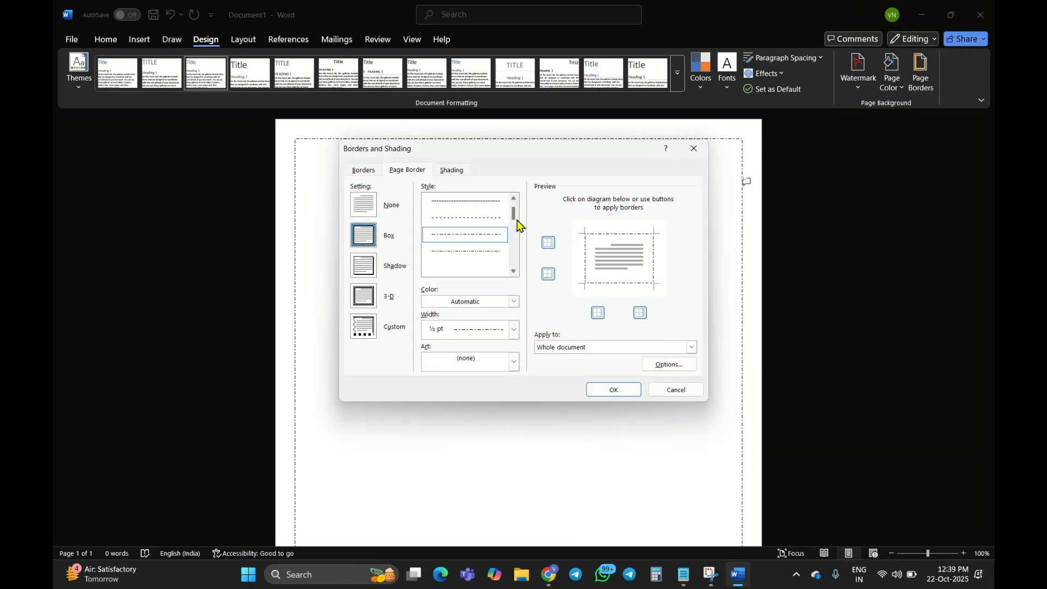
scroll(517, 220, down, 3)
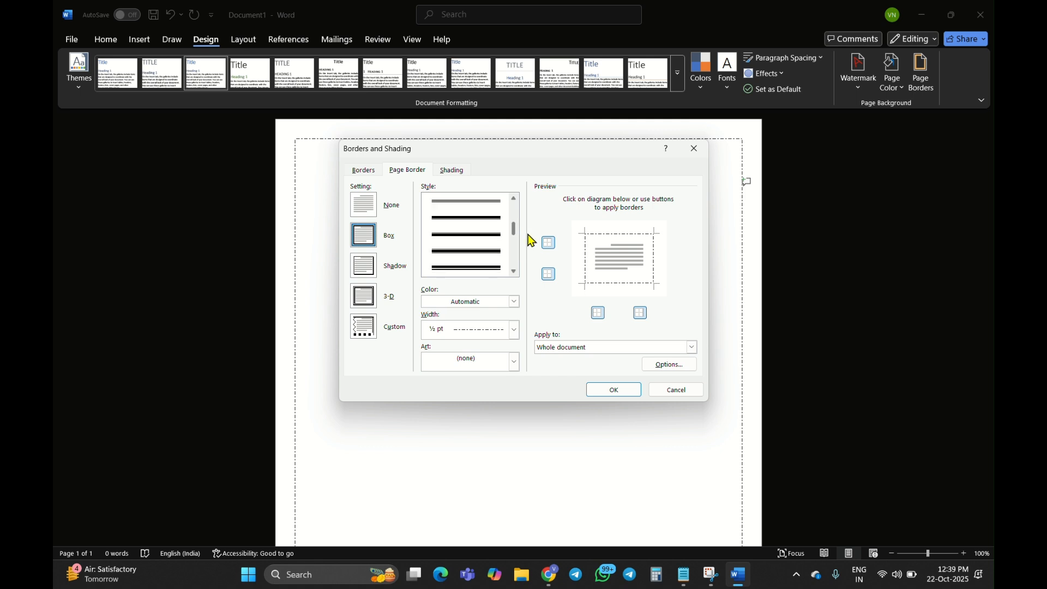
drag(528, 234, 508, 265)
scroll(506, 256, up, 2)
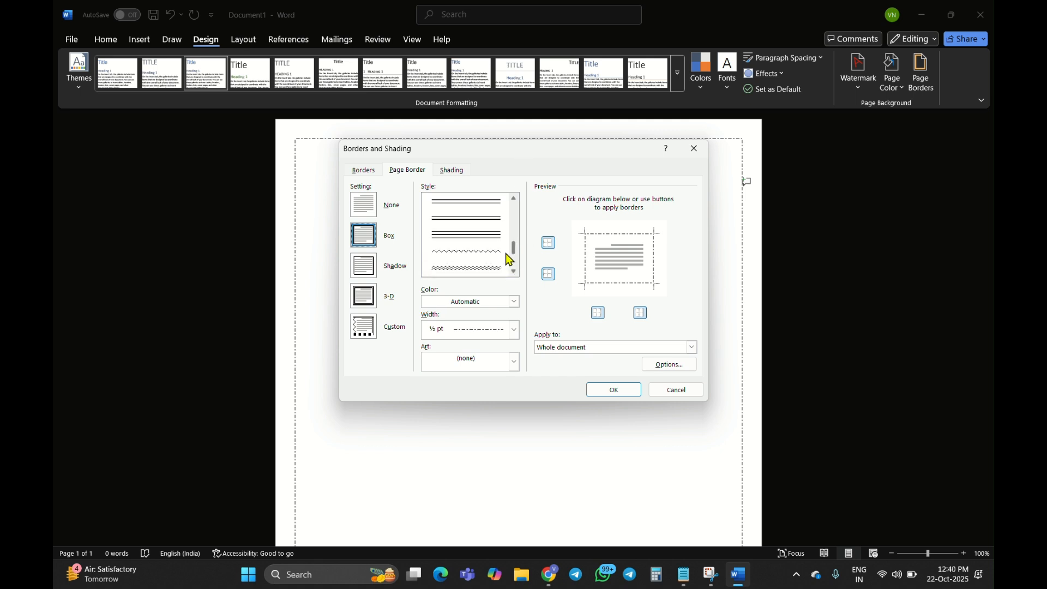
click(469, 251)
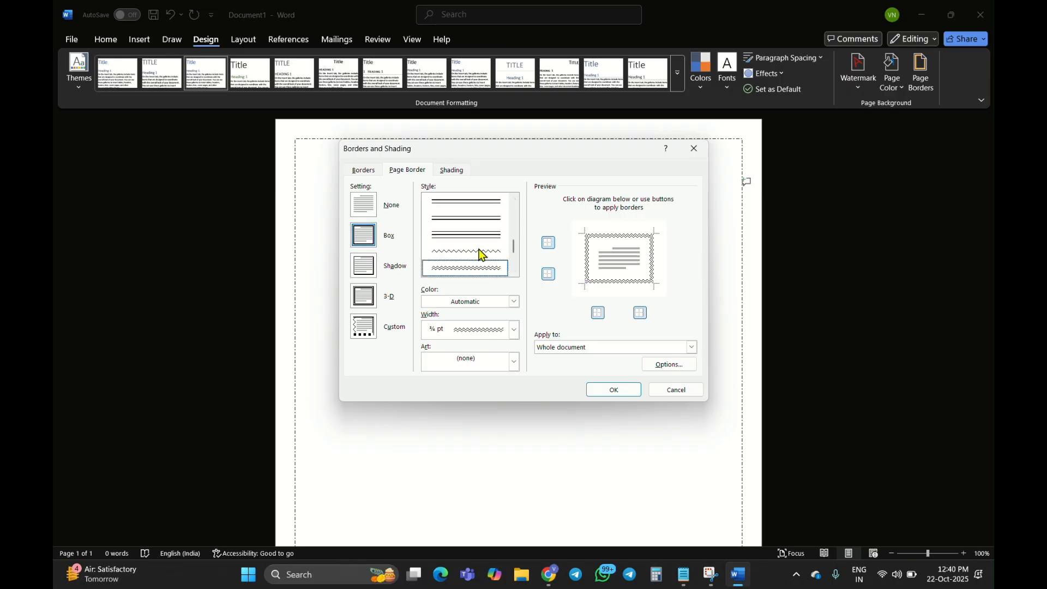
click(610, 390)
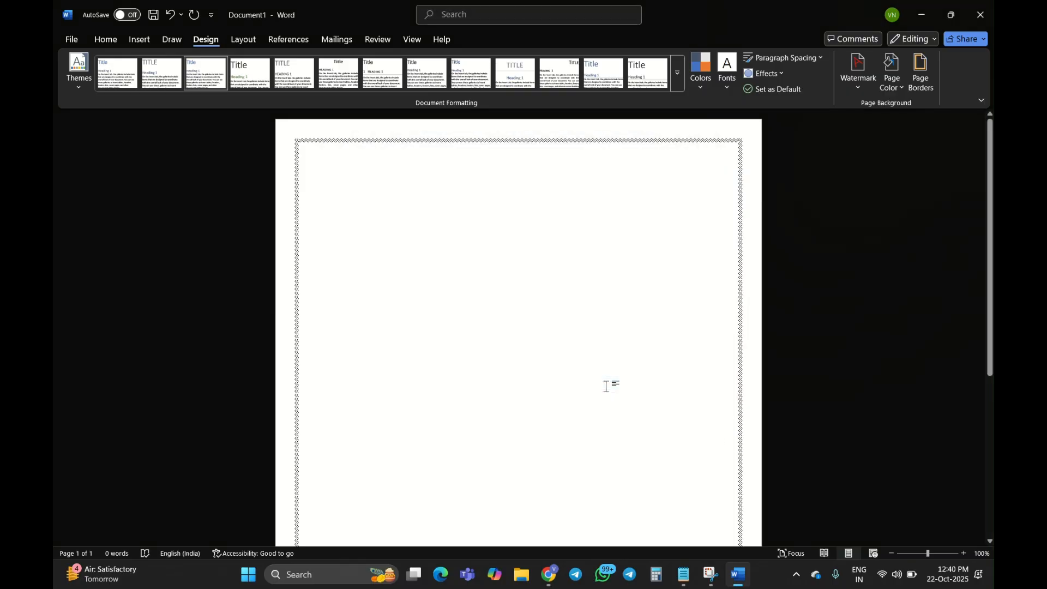
scroll(606, 386, down, 1)
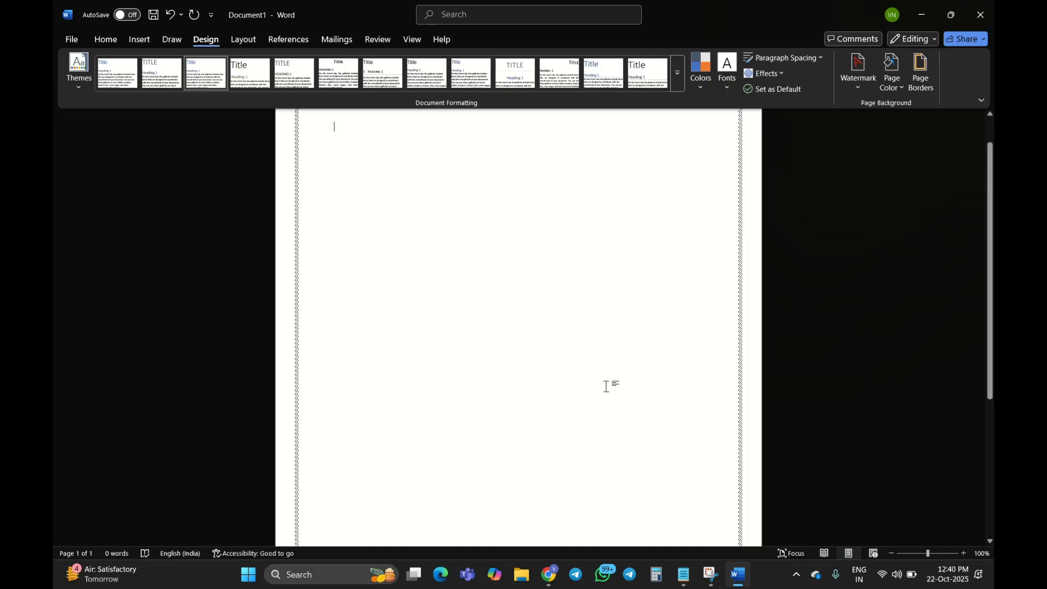
scroll(606, 386, up, 1)
scroll(606, 386, up, 1)
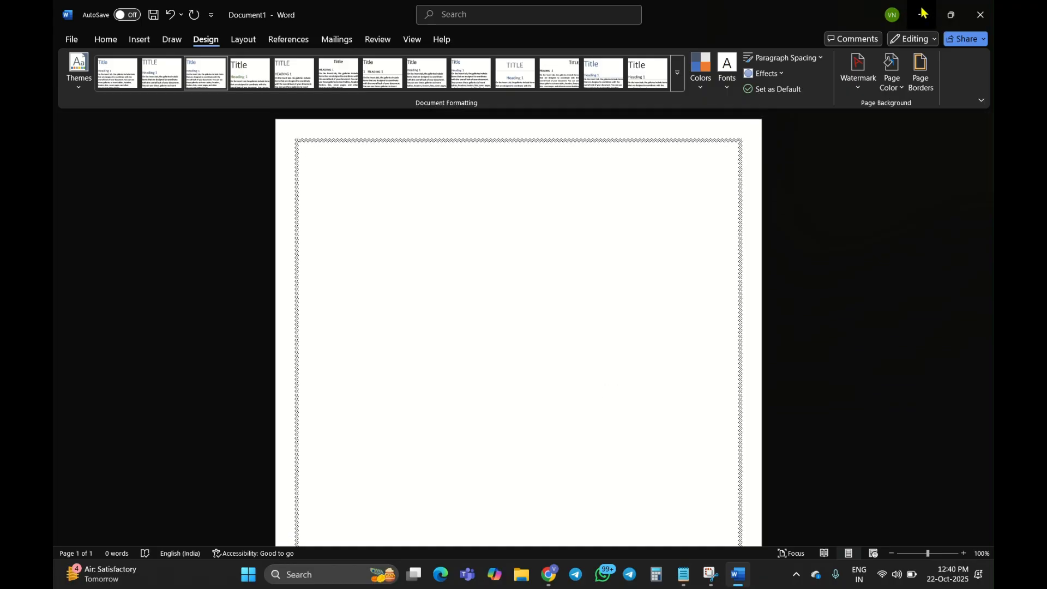
Minimize Word and show the "Thank You !!!" note in Notepad
click(923, 12)
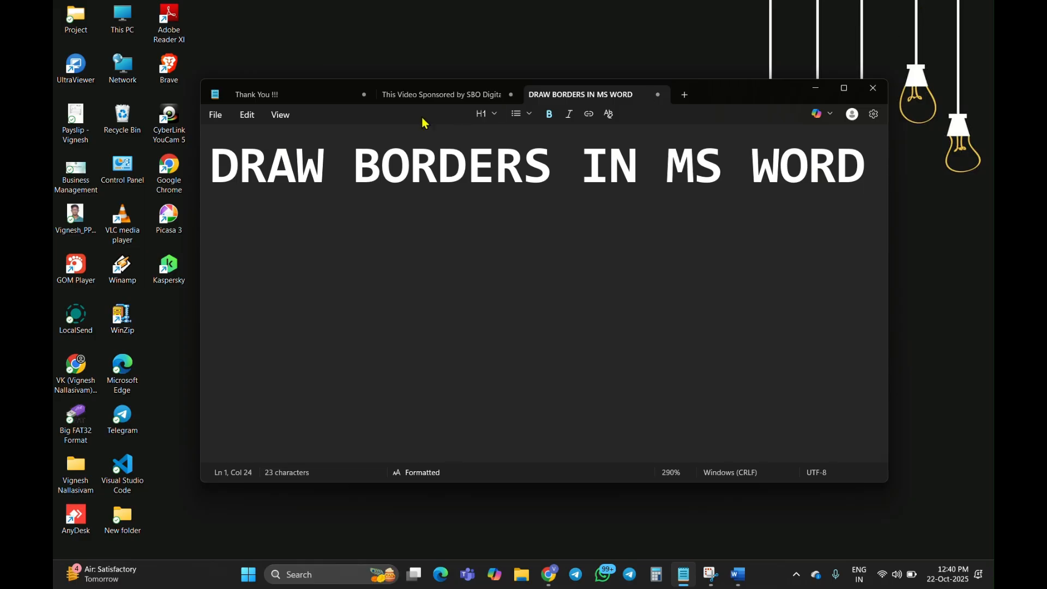
click(320, 95)
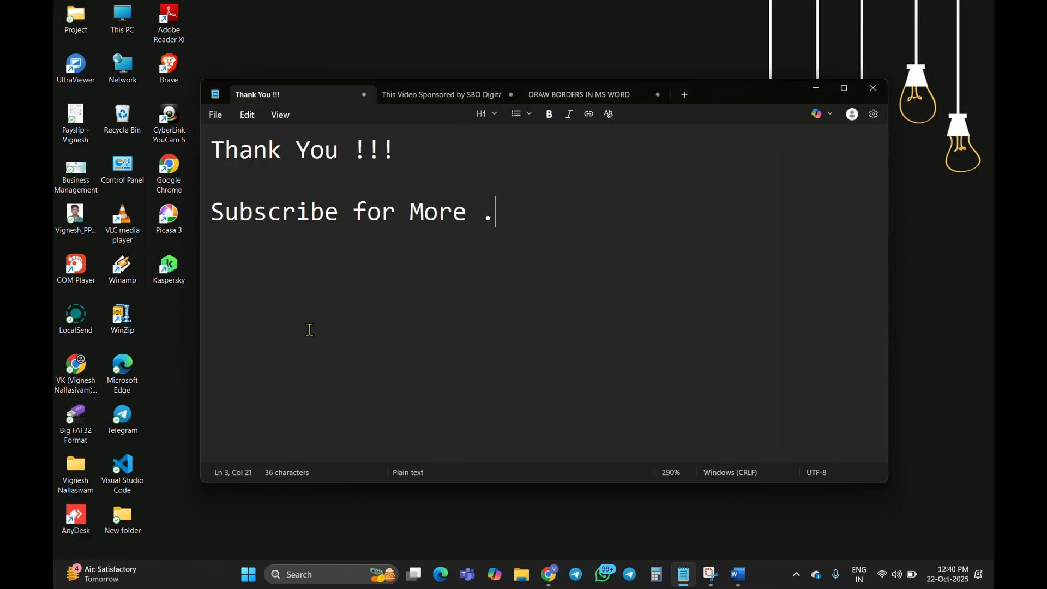